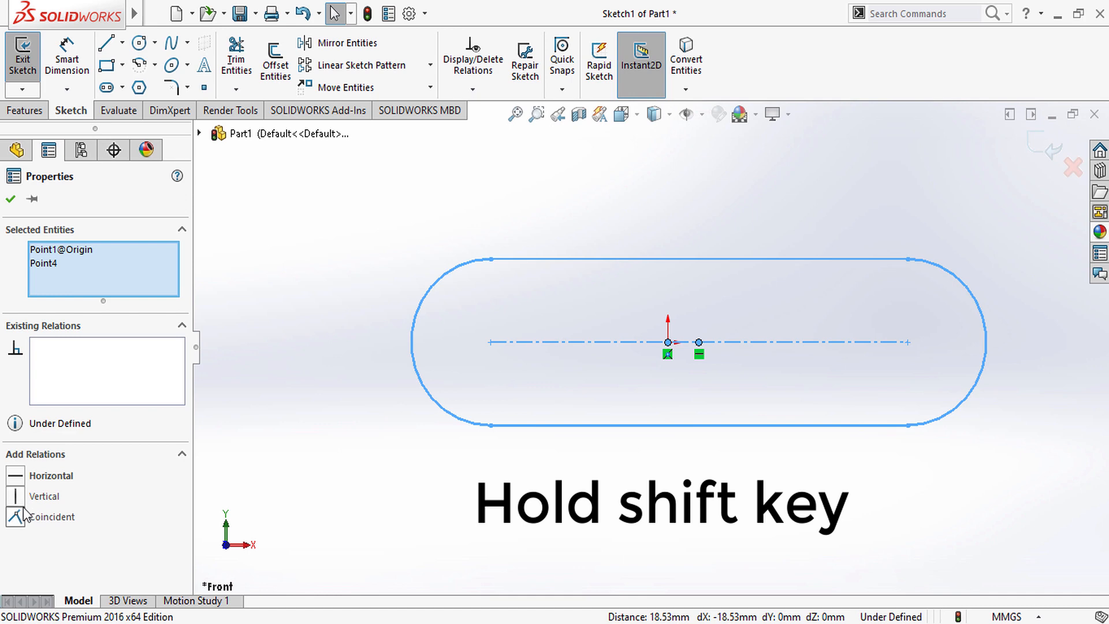
Make the slot's centre point coincident with the origin.
{"action": "left_click", "coordinate": [22, 517]}
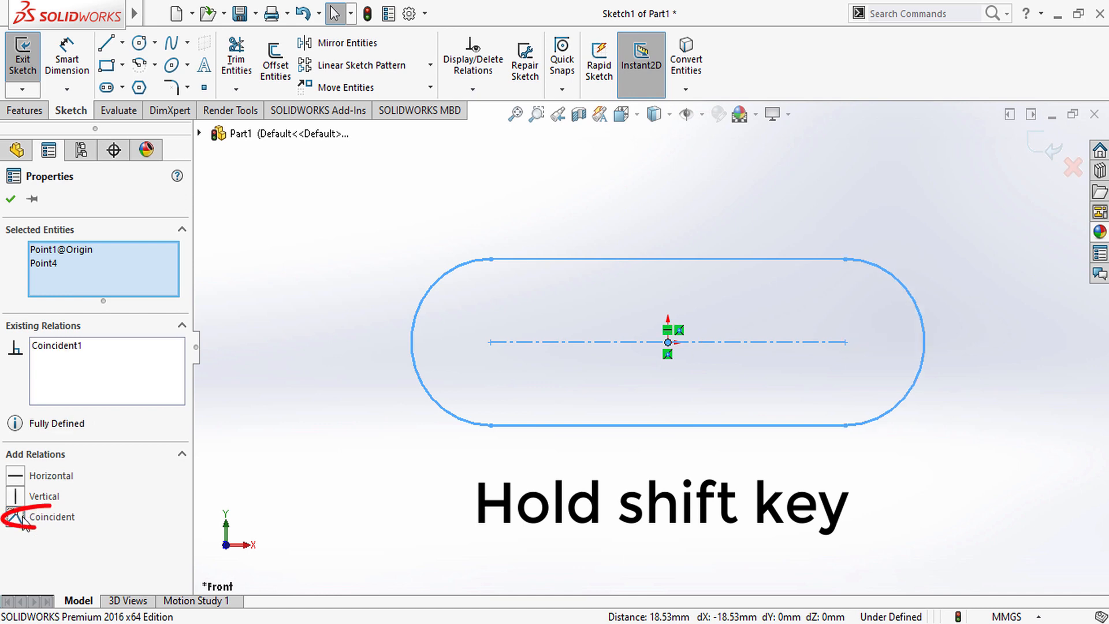
{"action": "left_click", "coordinate": [11, 198]}
{"action": "scroll", "coordinate": [781, 311], "scroll_direction": "down", "scroll_amount": 2}
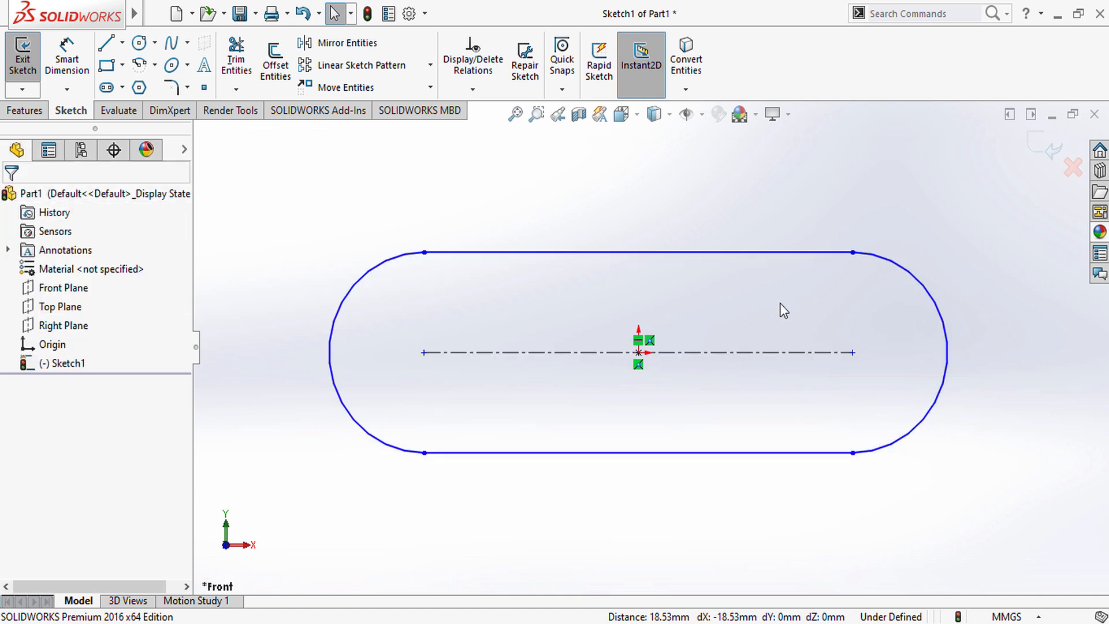
Dimension the slot's centre-to-centre length along its horizontal centreline as 70 mm.
{"action": "left_click", "coordinate": [85, 66]}
{"action": "left_click", "coordinate": [486, 355]}
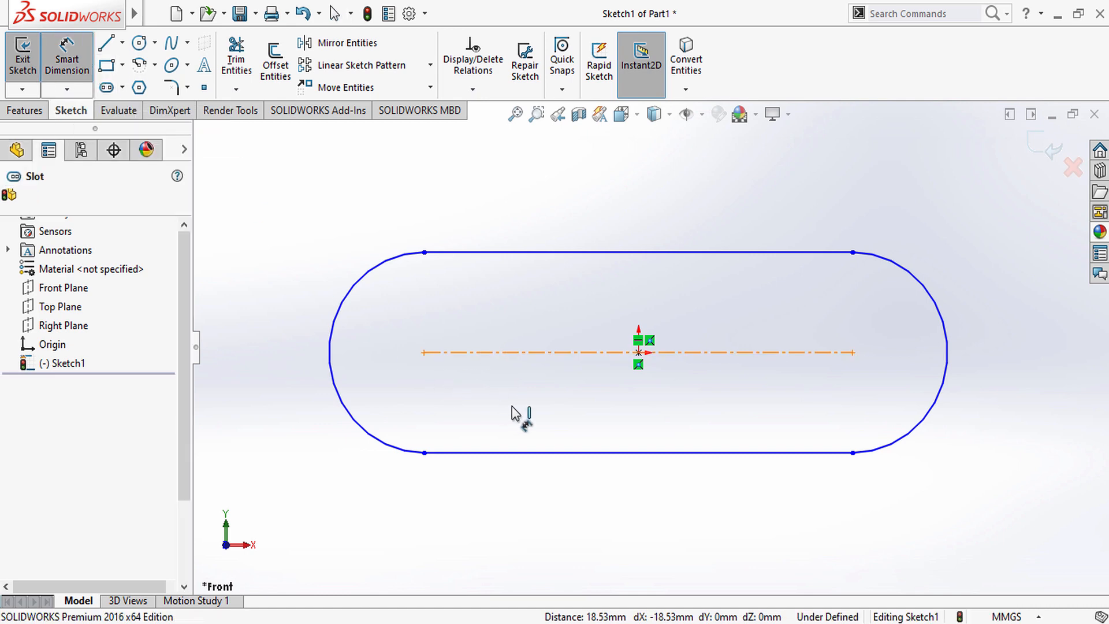
{"action": "left_click", "coordinate": [600, 513]}
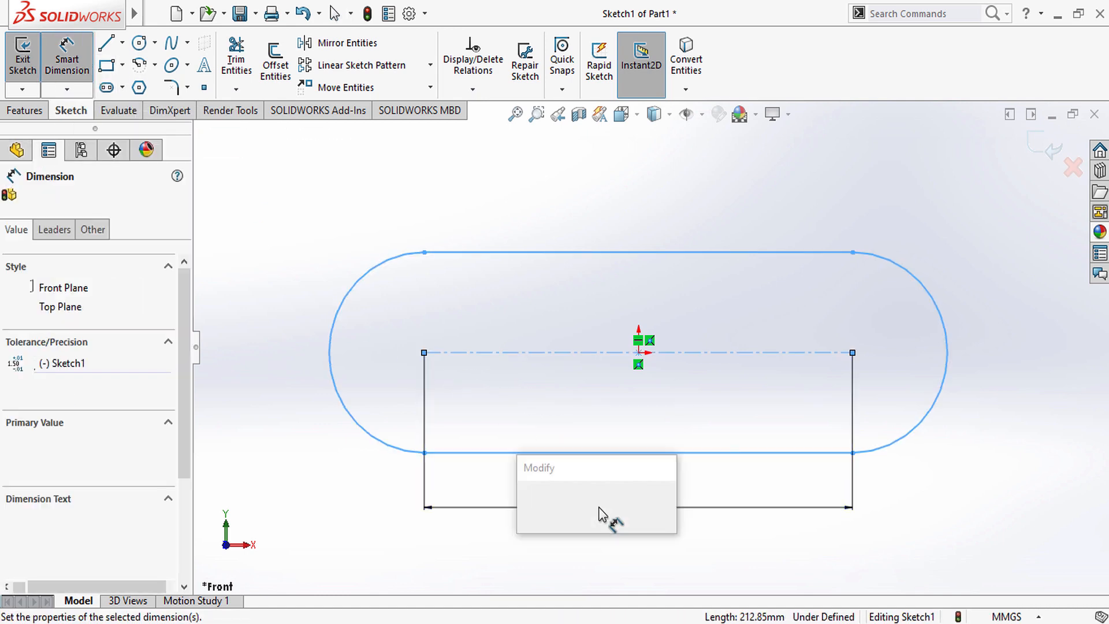
{"action": "type", "text": "70"}
{"action": "key", "text": "Return"}
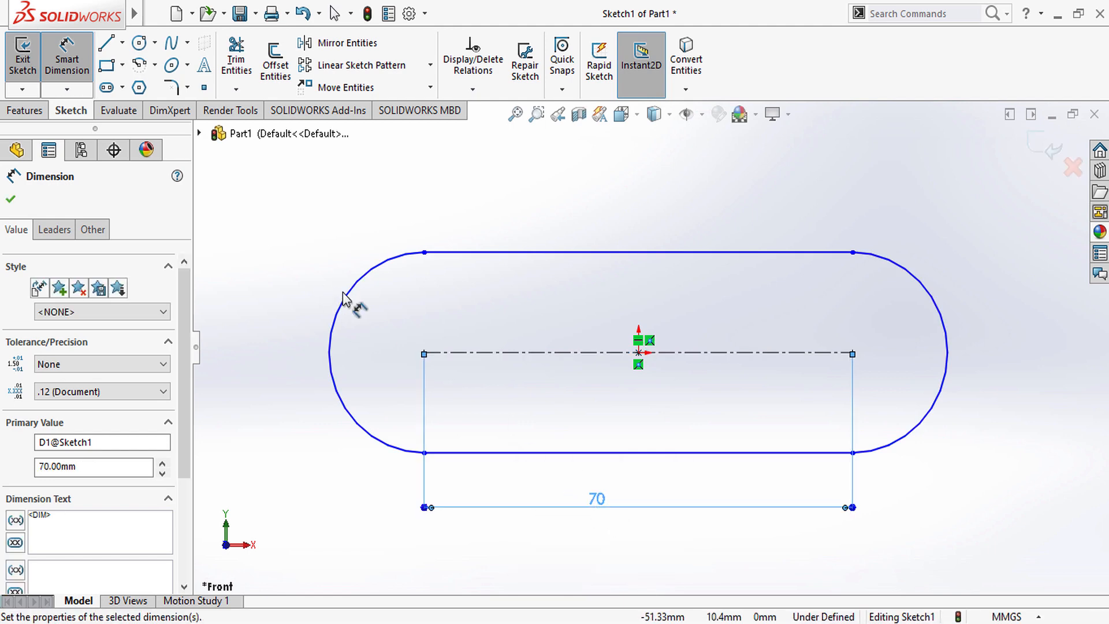
Dimension the radius of the slot's left end arc as 15 mm.
{"action": "left_click", "coordinate": [352, 300]}
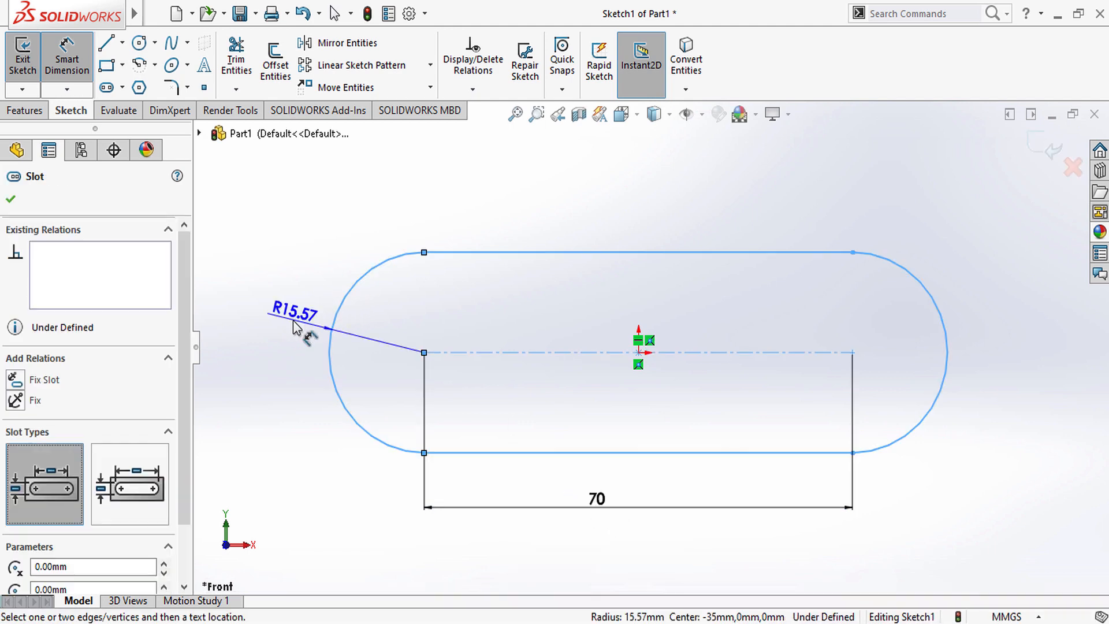
{"action": "left_click", "coordinate": [295, 326]}
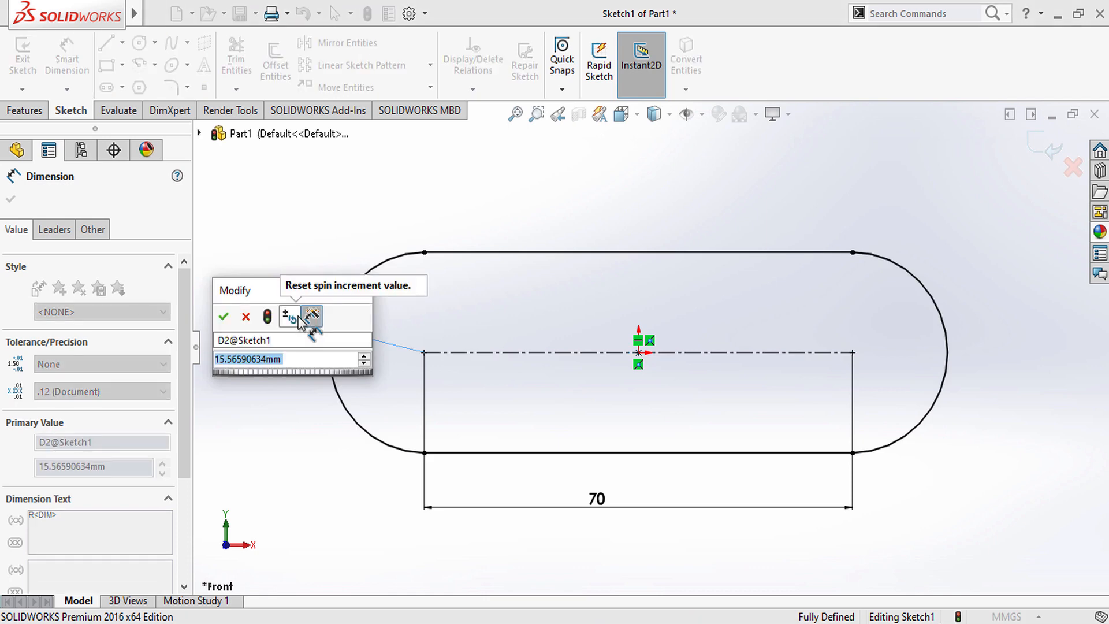
{"action": "type", "text": "15"}
{"action": "key", "text": "Return"}
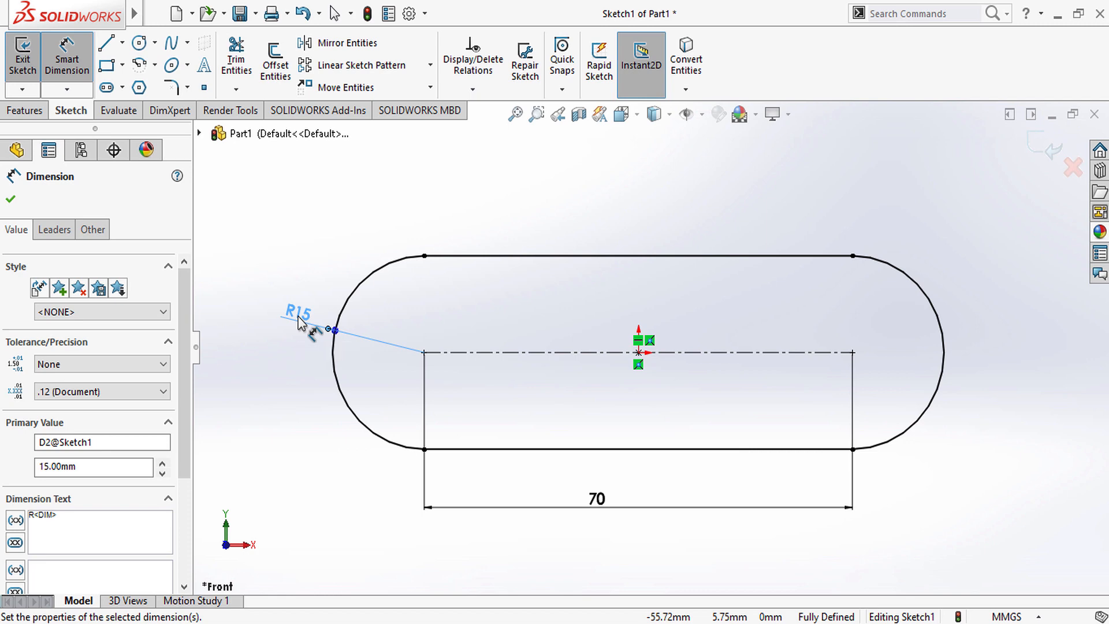
Sketch a circle at each of the slot's two arc centres, about 20 mm in diameter at the left and 18 mm at the right.
{"action": "left_click", "coordinate": [139, 43]}
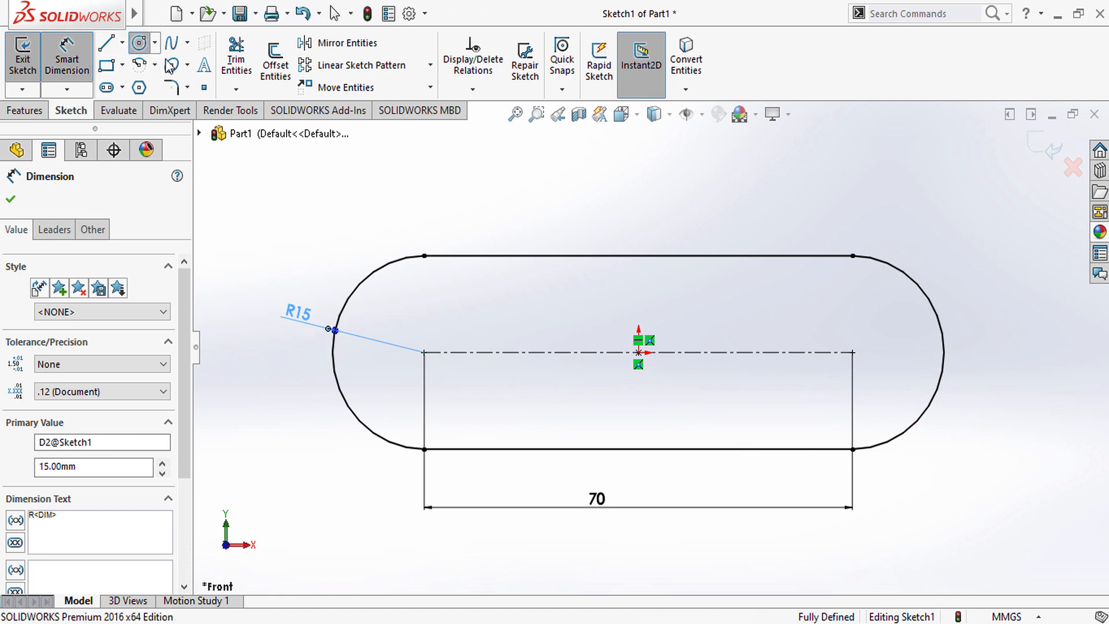
{"action": "left_click", "coordinate": [424, 351]}
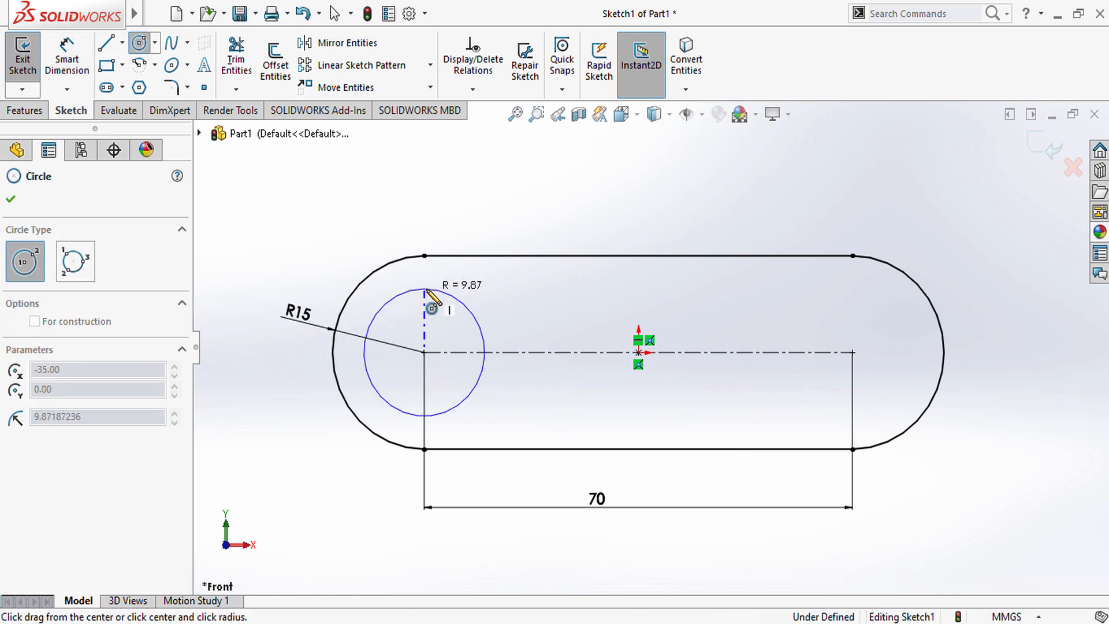
{"action": "left_click", "coordinate": [426, 290]}
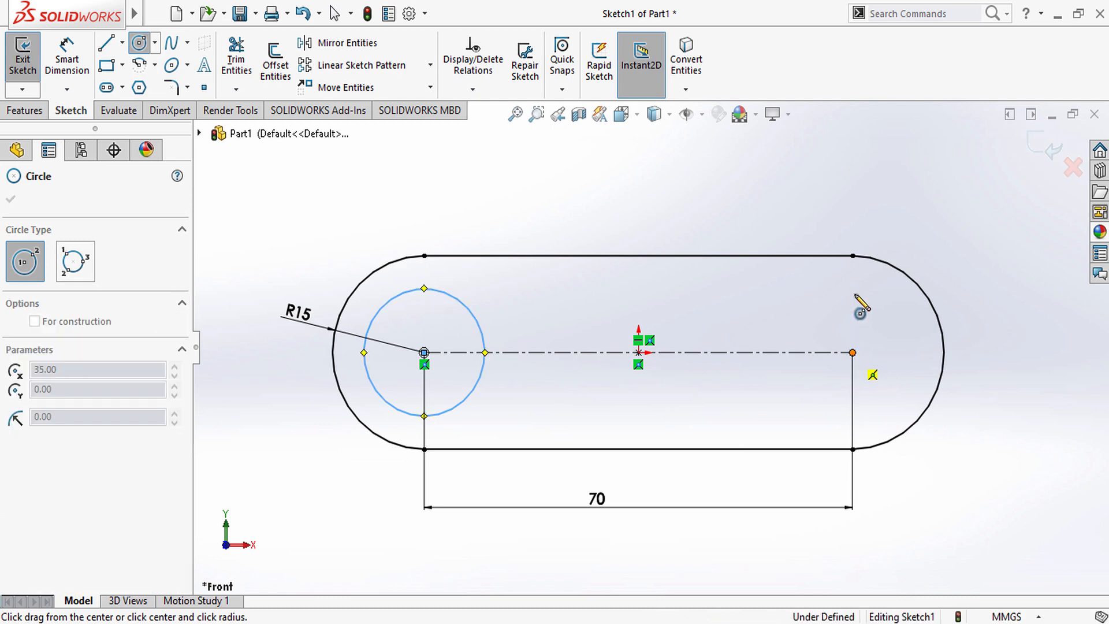
{"action": "left_click", "coordinate": [852, 352]}
{"action": "left_click", "coordinate": [892, 313]}
Dimension both circles inside the slot ends with a diameter of 15 mm.
{"action": "left_click", "coordinate": [67, 65]}
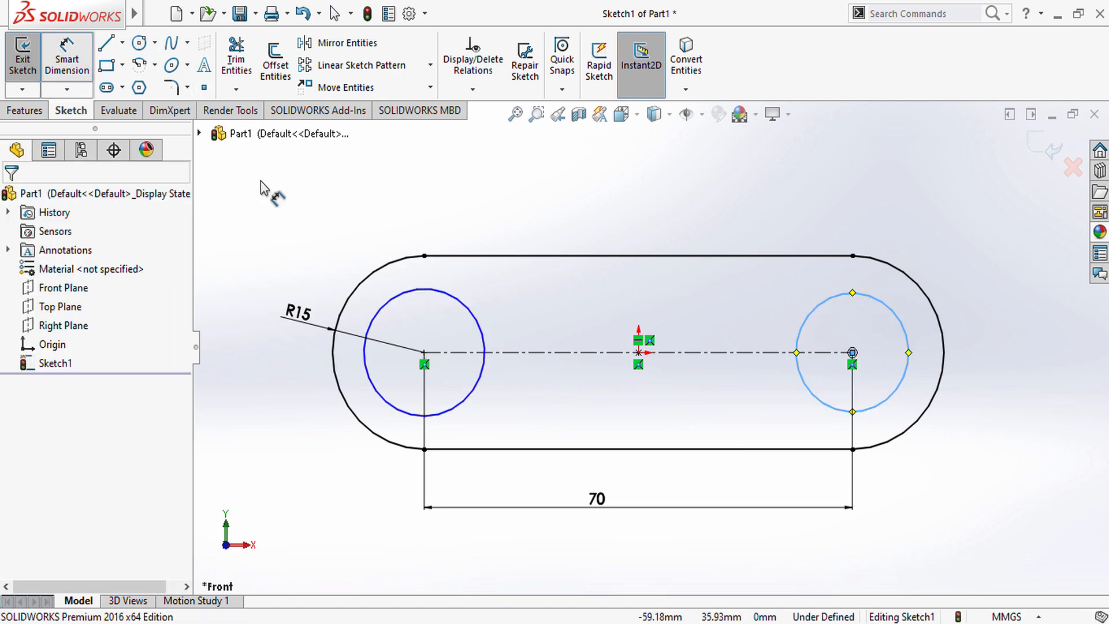
{"action": "left_click", "coordinate": [426, 321]}
{"action": "left_click", "coordinate": [425, 329]}
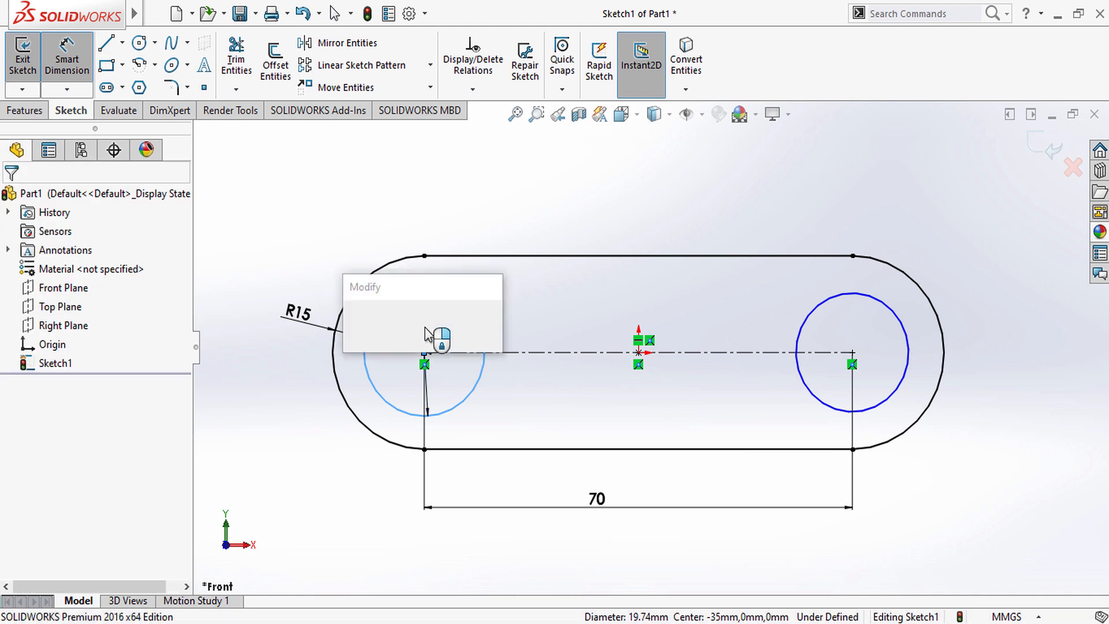
{"action": "type", "text": "15"}
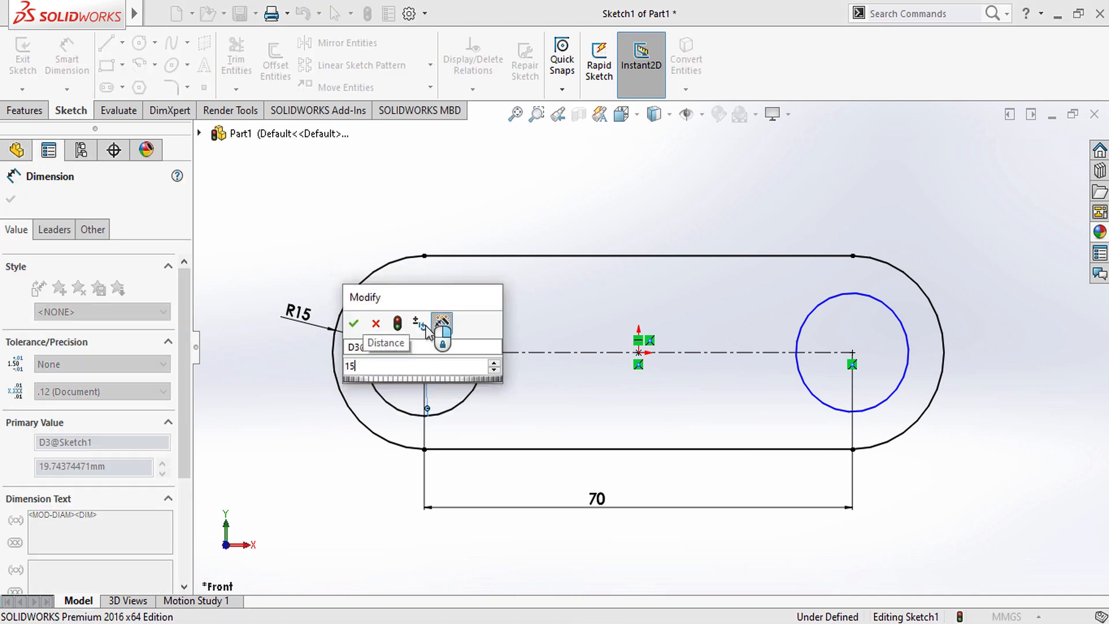
{"action": "key", "text": "Return"}
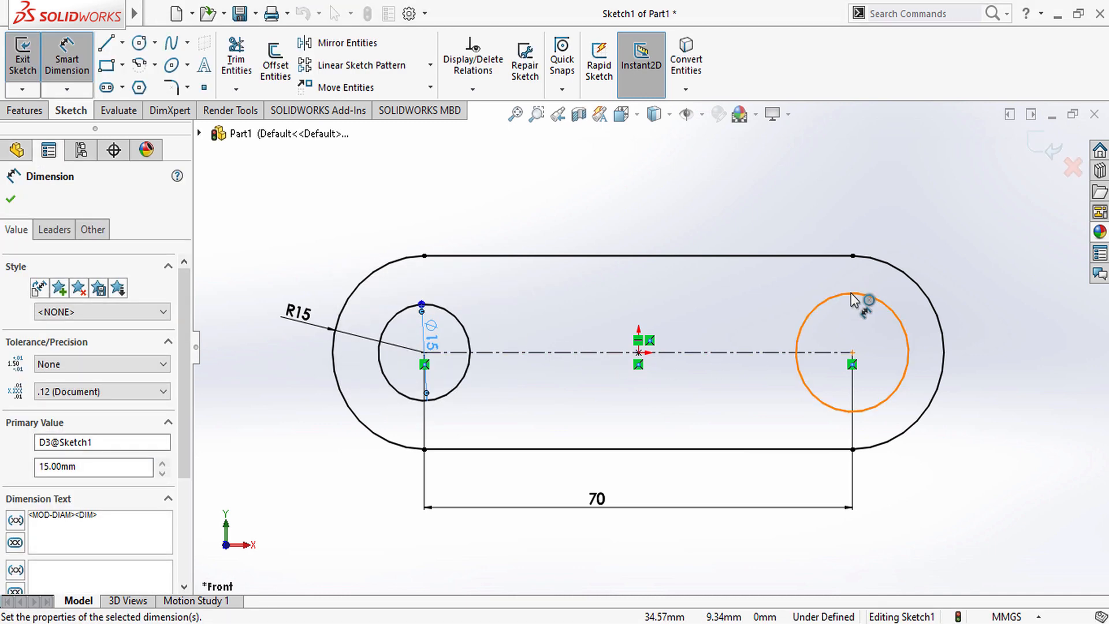
{"action": "left_click", "coordinate": [873, 354]}
{"action": "left_click", "coordinate": [875, 353]}
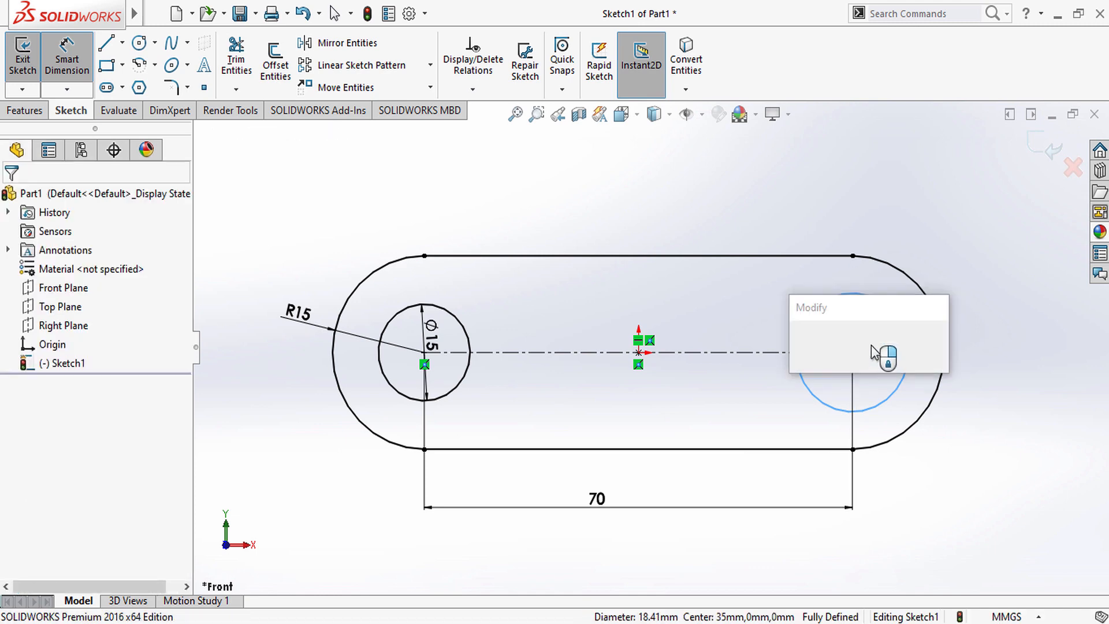
{"action": "type", "text": "15"}
{"action": "key", "text": "Return"}
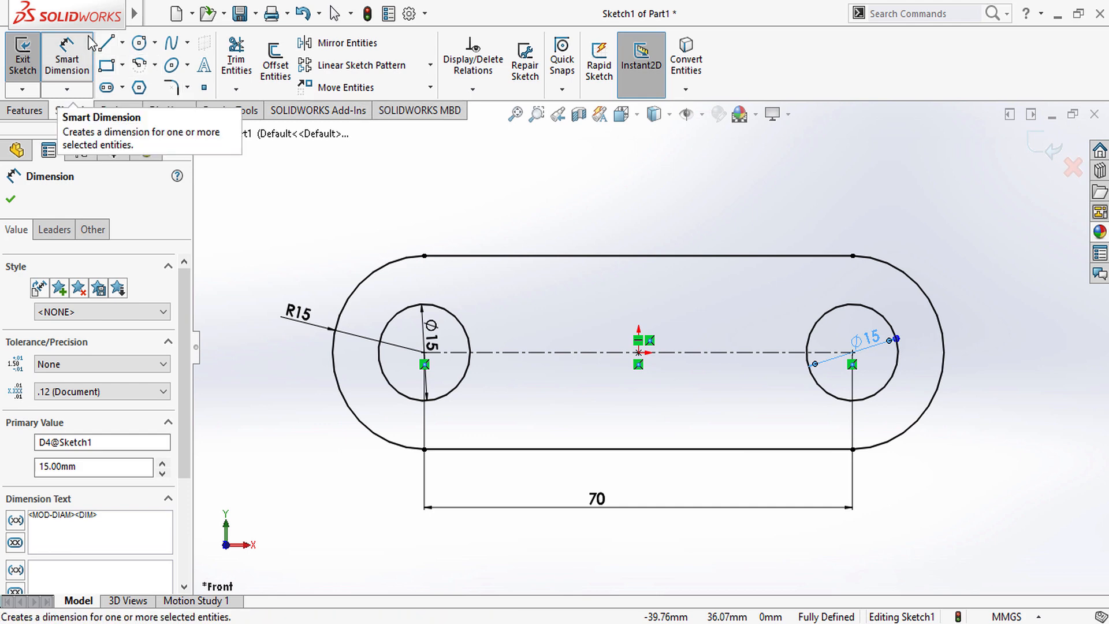
Sketch a vertical centreline about 40 mm long across the slot, slightly right of the origin.
{"action": "left_click", "coordinate": [124, 44]}
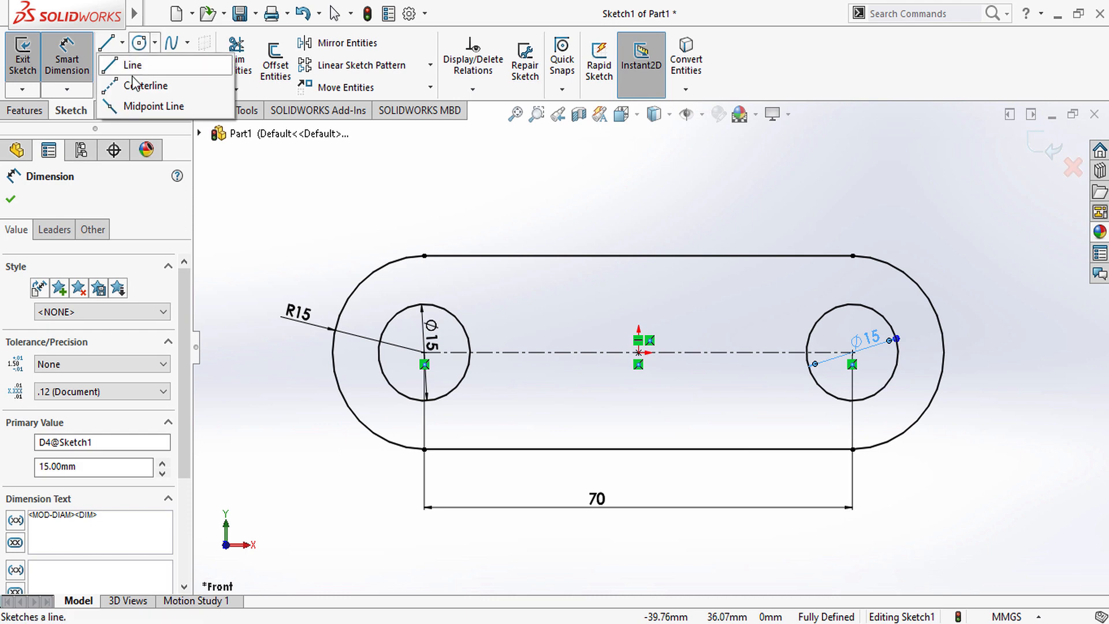
{"action": "left_click", "coordinate": [144, 84]}
{"action": "left_click", "coordinate": [675, 234]}
{"action": "left_click", "coordinate": [675, 490]}
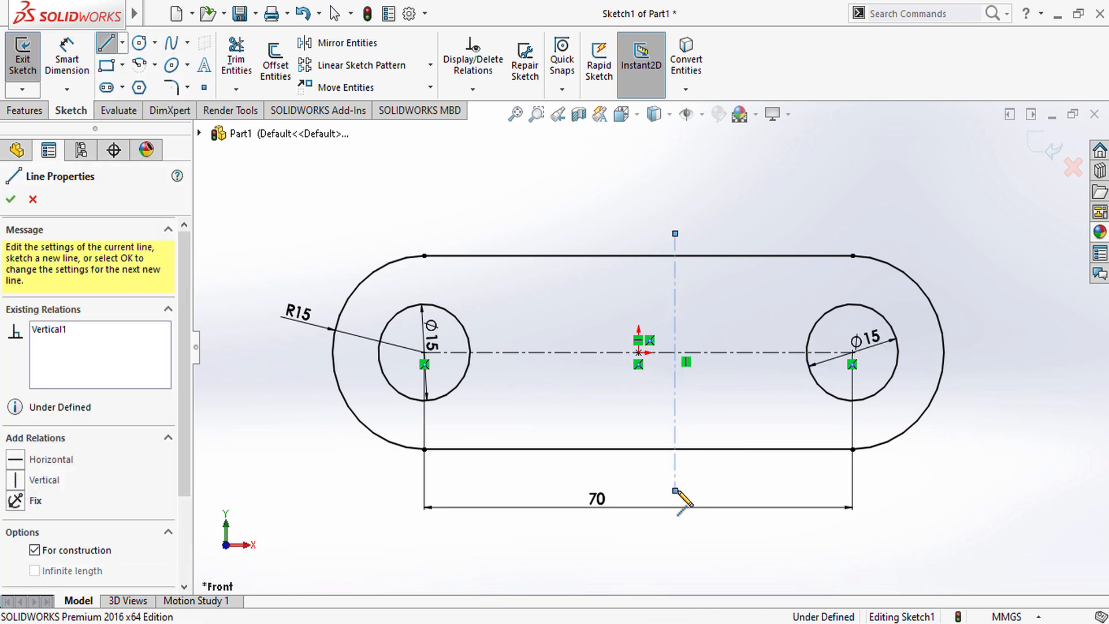
{"action": "key", "text": "Escape"}
{"action": "key", "text": "Escape"}
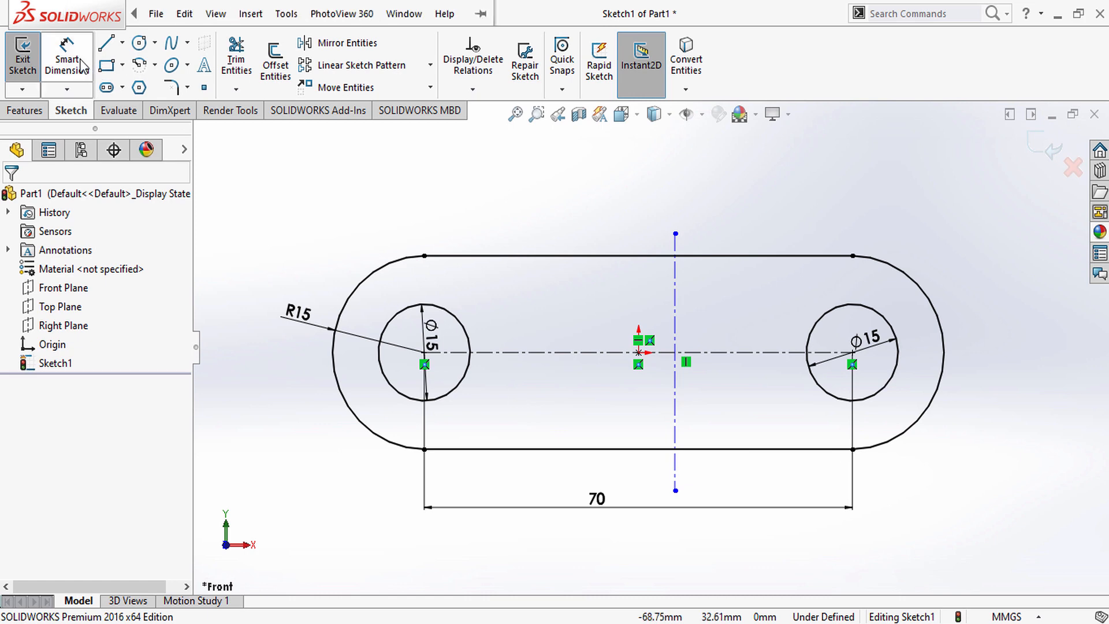
Dimension the vertical centreline at 40.30 mm from the left circle's centre.
{"action": "left_click", "coordinate": [81, 66]}
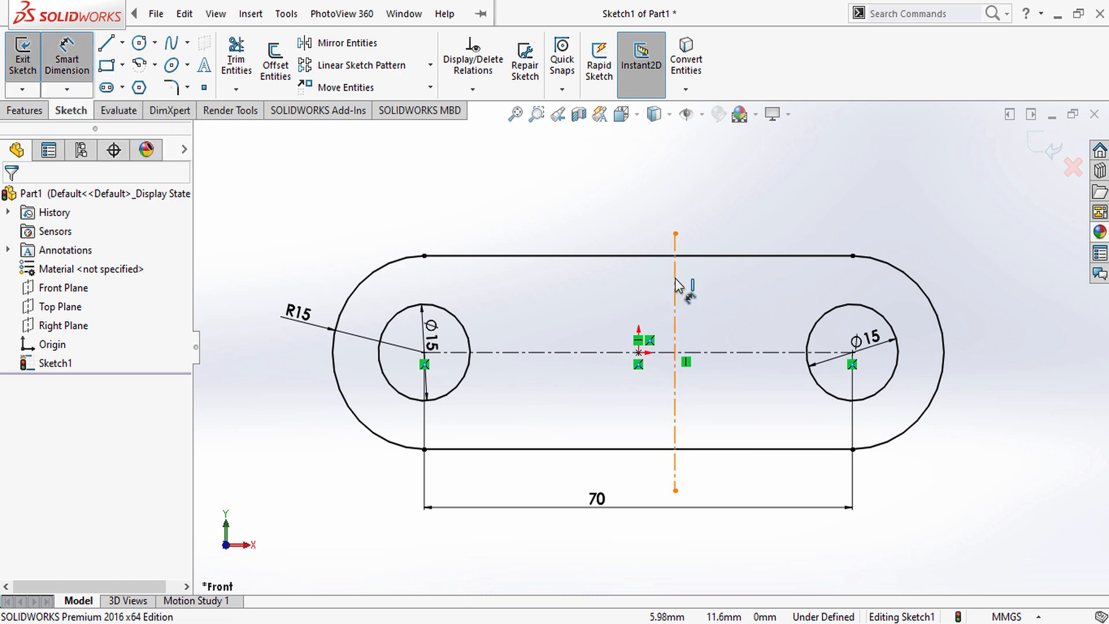
{"action": "left_click_drag", "start_coordinate": [675, 352], "coordinate": [424, 352]}
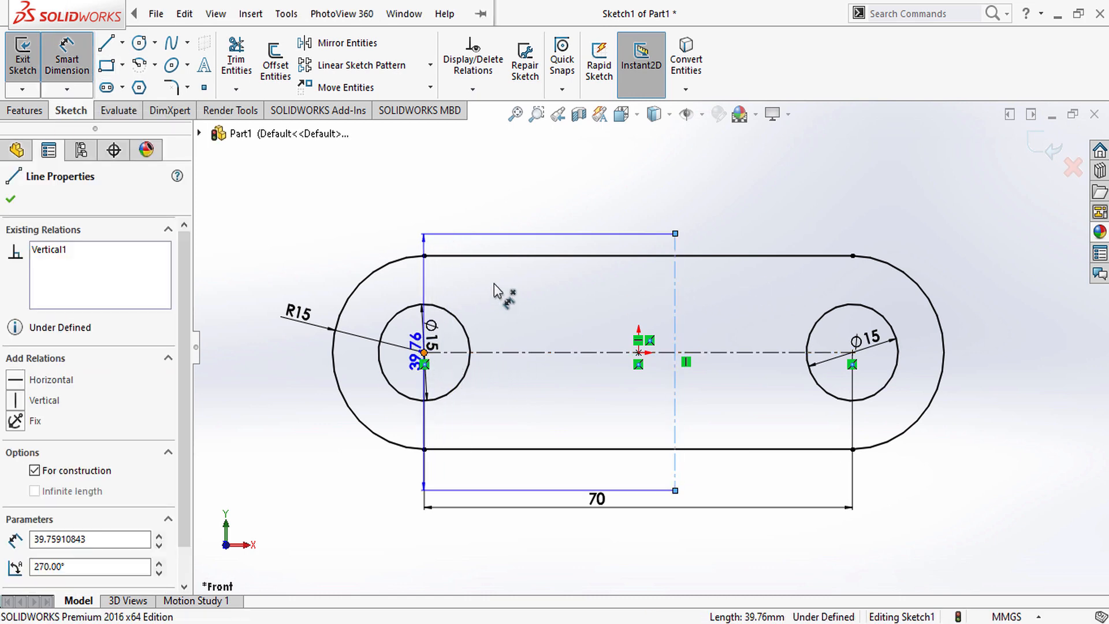
{"action": "left_click", "coordinate": [527, 215]}
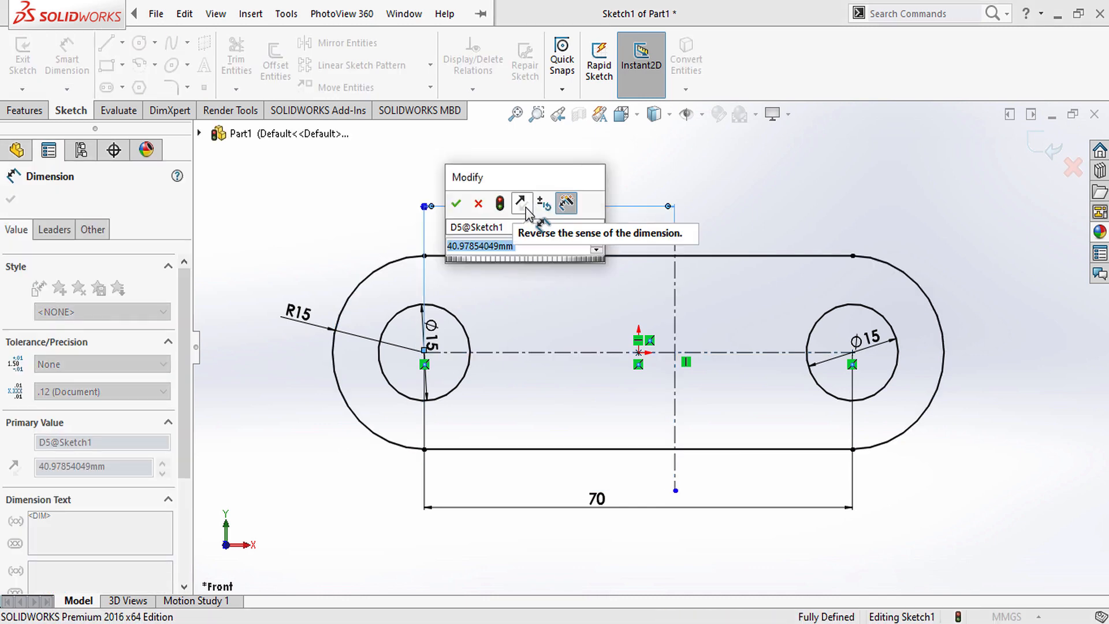
{"action": "type", "text": "45"}
{"action": "key", "text": "Return"}
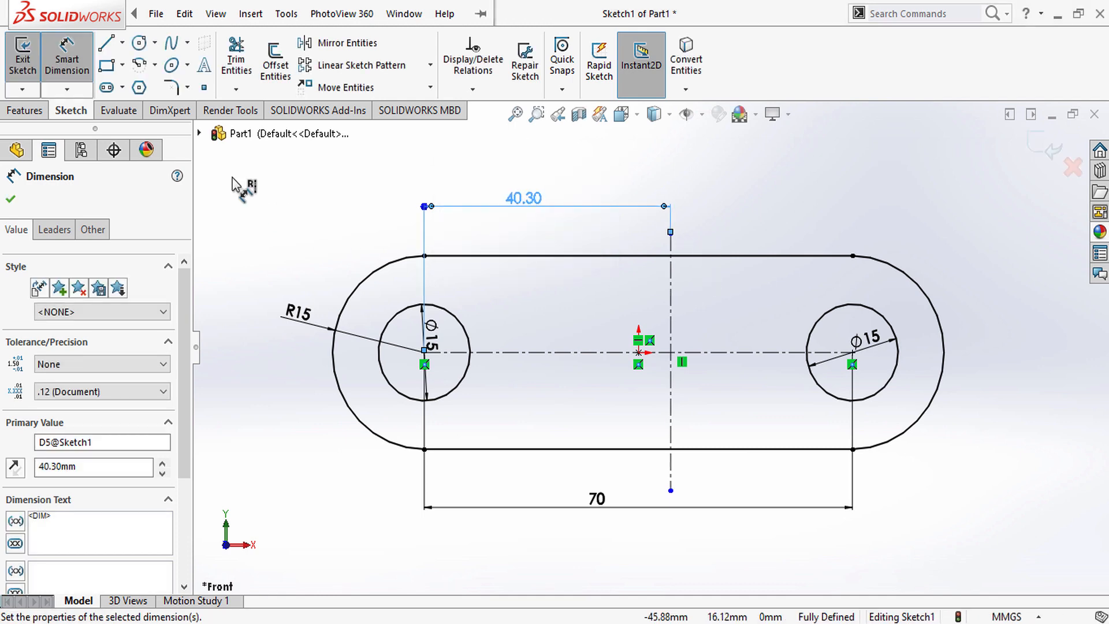
Sketch a circle of about 15.5 mm radius centred where the vertical centreline crosses the slot's upper edge.
{"action": "left_click", "coordinate": [154, 42]}
{"action": "left_click", "coordinate": [144, 62]}
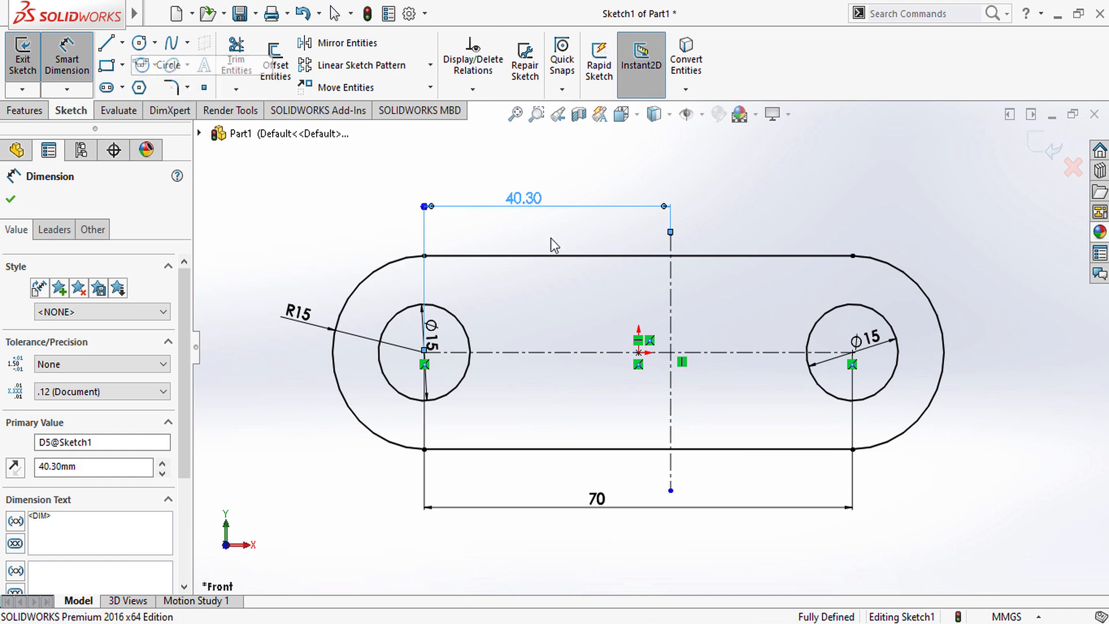
{"action": "left_click", "coordinate": [671, 256]}
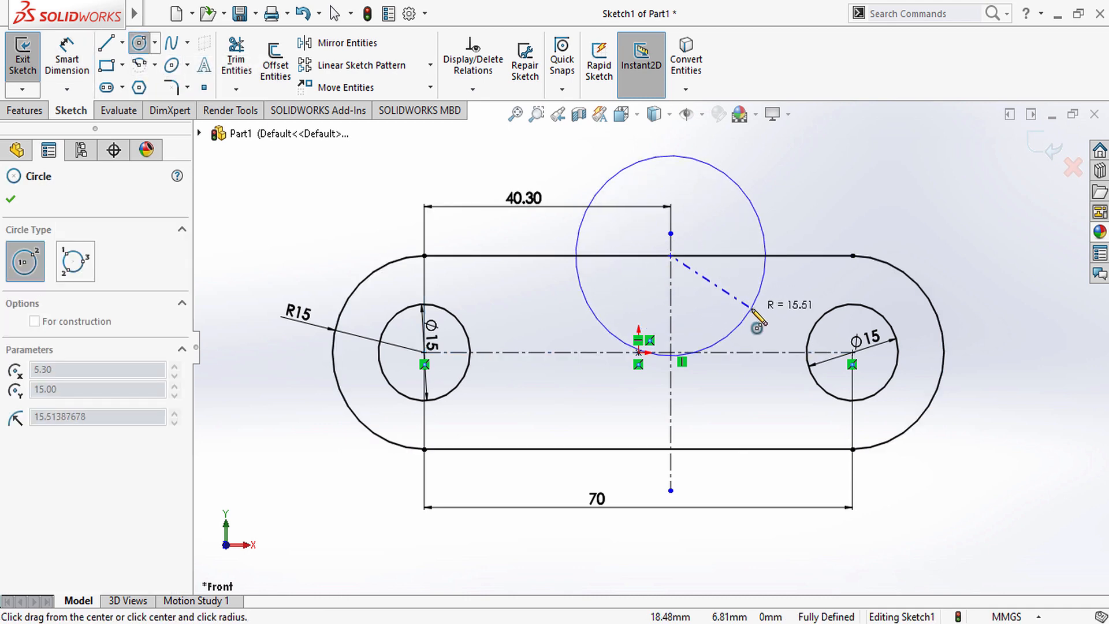
{"action": "left_click", "coordinate": [753, 312]}
{"action": "key", "text": "Escape"}
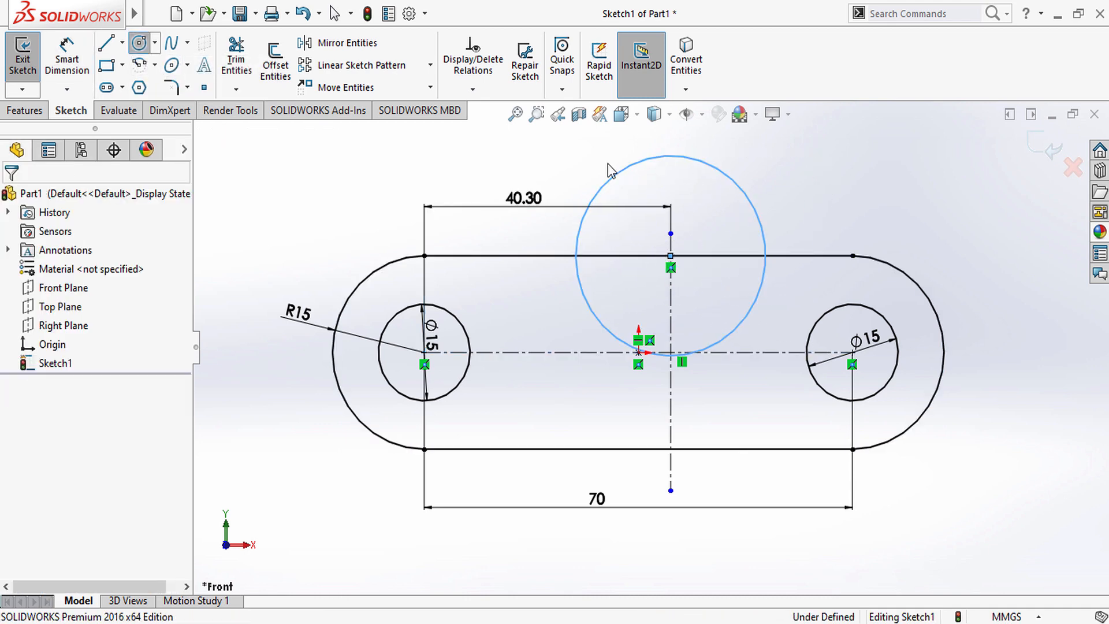
Dimension the diameter of the circle on the slot's upper edge as 30.80 mm.
{"action": "left_click", "coordinate": [80, 63]}
{"action": "left_click", "coordinate": [577, 237]}
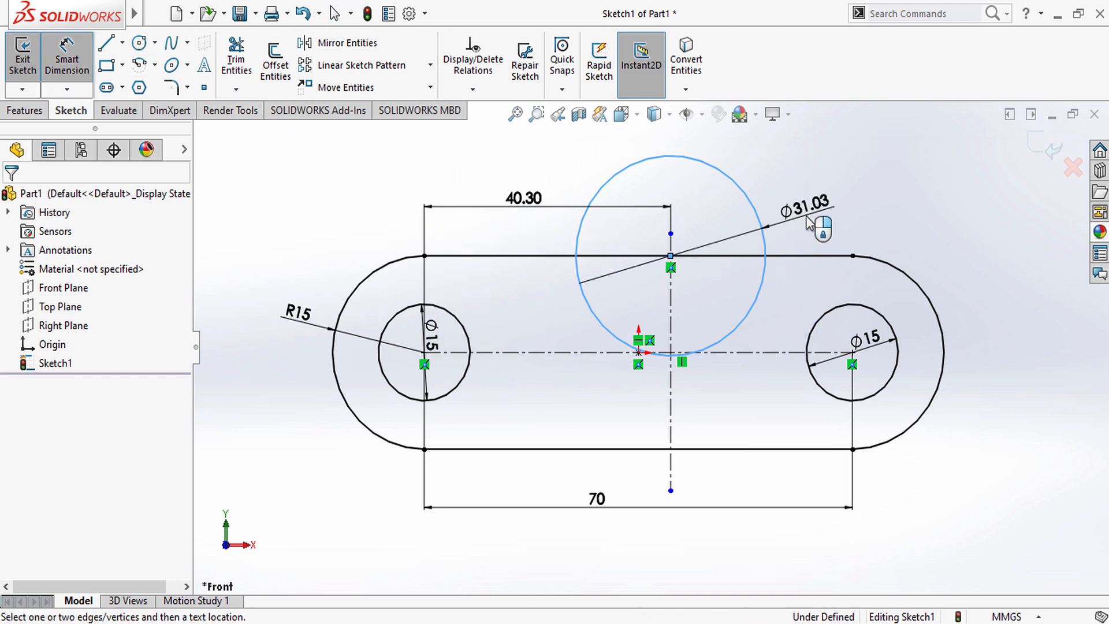
{"action": "left_click", "coordinate": [809, 222]}
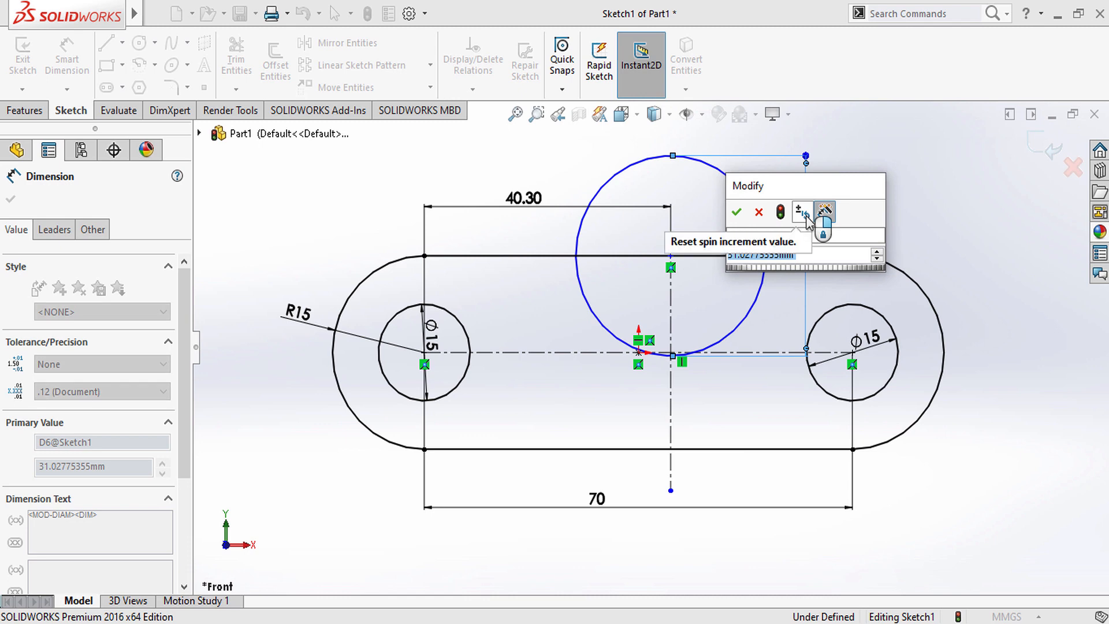
{"action": "type", "text": "30"}
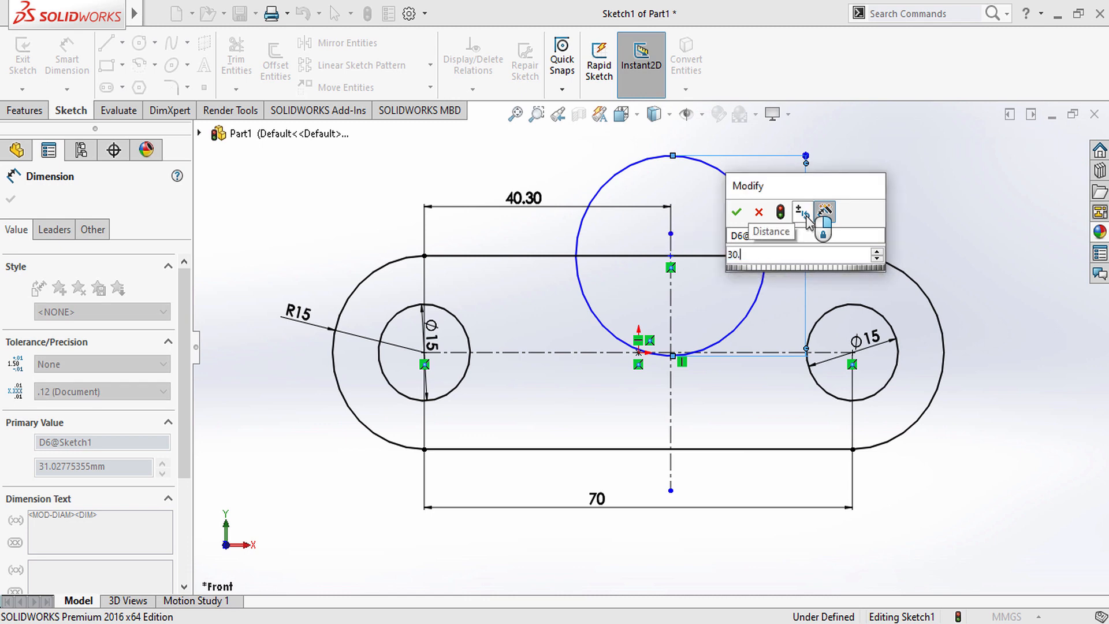
{"action": "type", "text": ".8"}
{"action": "key", "text": "Return"}
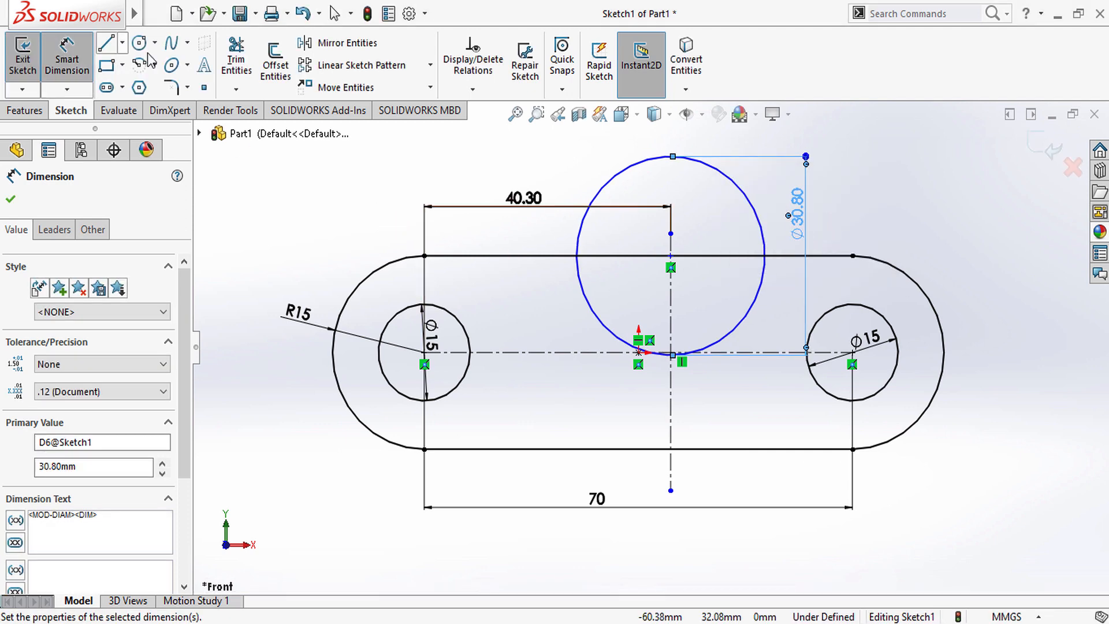
Trim away the circle's upper half, the slot edge spanning the notch, and the vertical centreline above the horizontal centreline.
{"action": "left_click", "coordinate": [252, 68]}
{"action": "left_click_drag", "start_coordinate": [563, 238], "coordinate": [744, 201]}
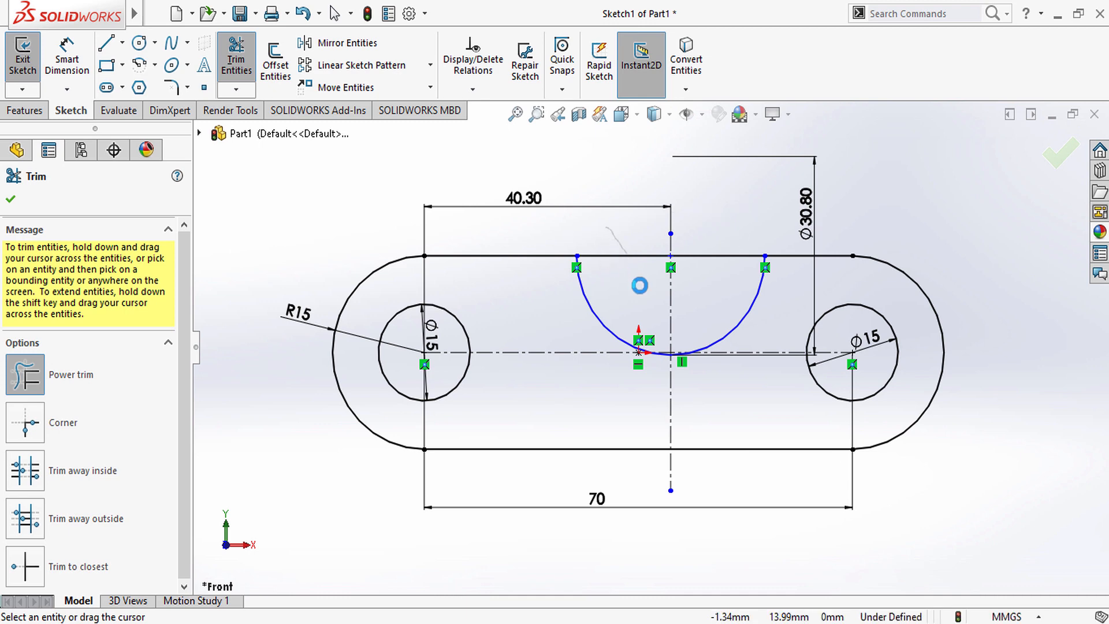
{"action": "left_click_drag", "start_coordinate": [639, 285], "coordinate": [700, 276]}
{"action": "left_click", "coordinate": [588, 330]}
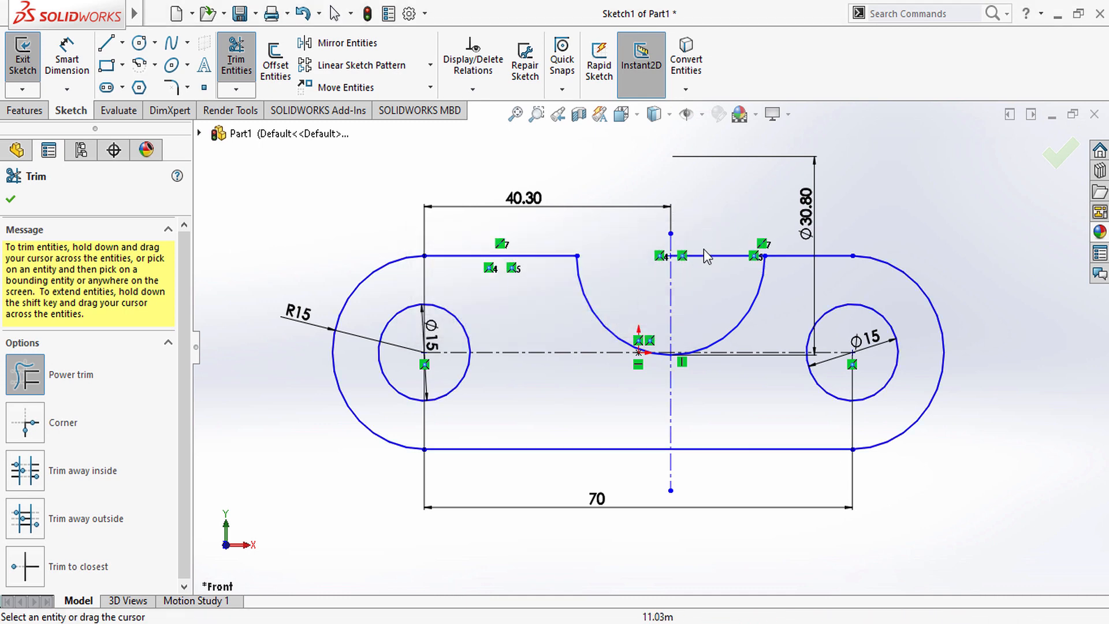
{"action": "left_click_drag", "start_coordinate": [650, 302], "coordinate": [645, 303]}
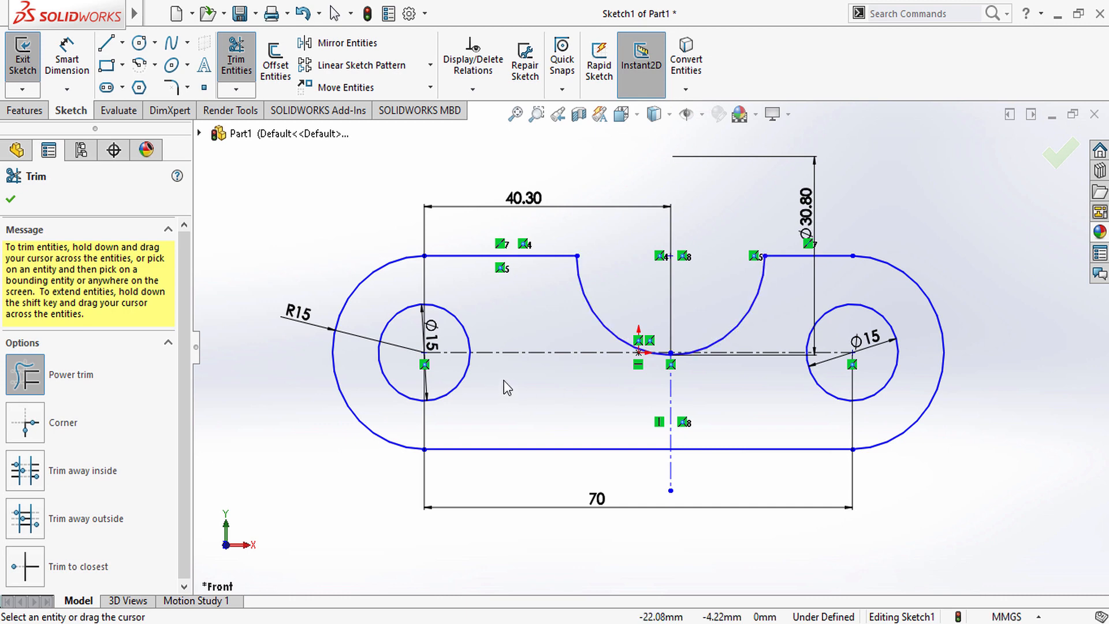
Trim away the horizontal centreline between the two 15 mm holes, including the short pieces around the notch bottom.
{"action": "left_click_drag", "start_coordinate": [506, 384], "coordinate": [593, 344]}
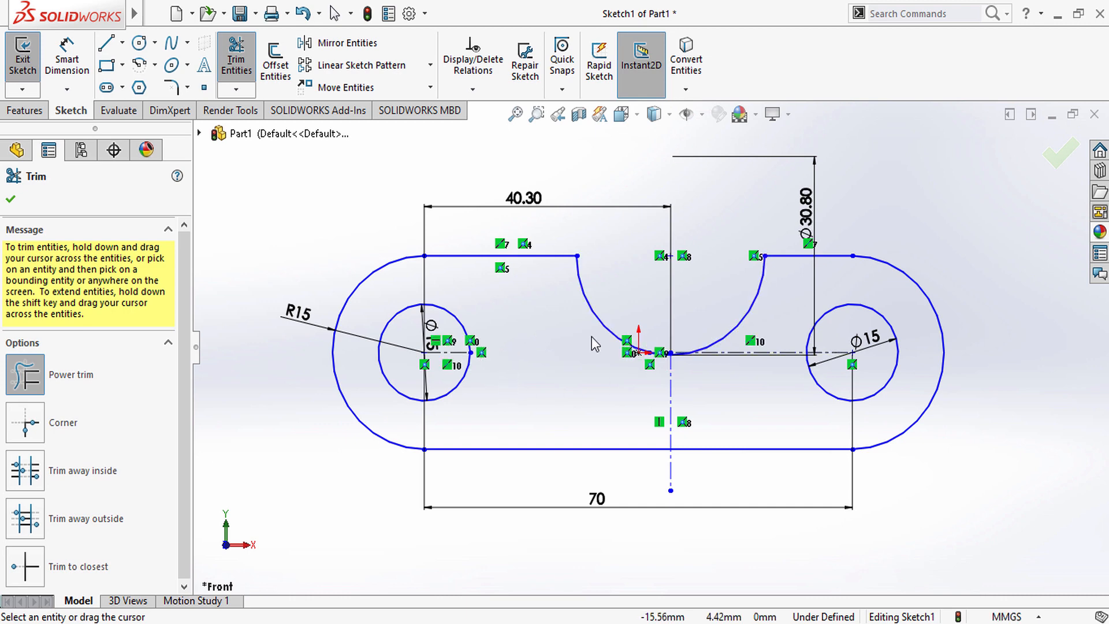
{"action": "scroll", "coordinate": [754, 320], "scroll_direction": "down", "scroll_amount": 5}
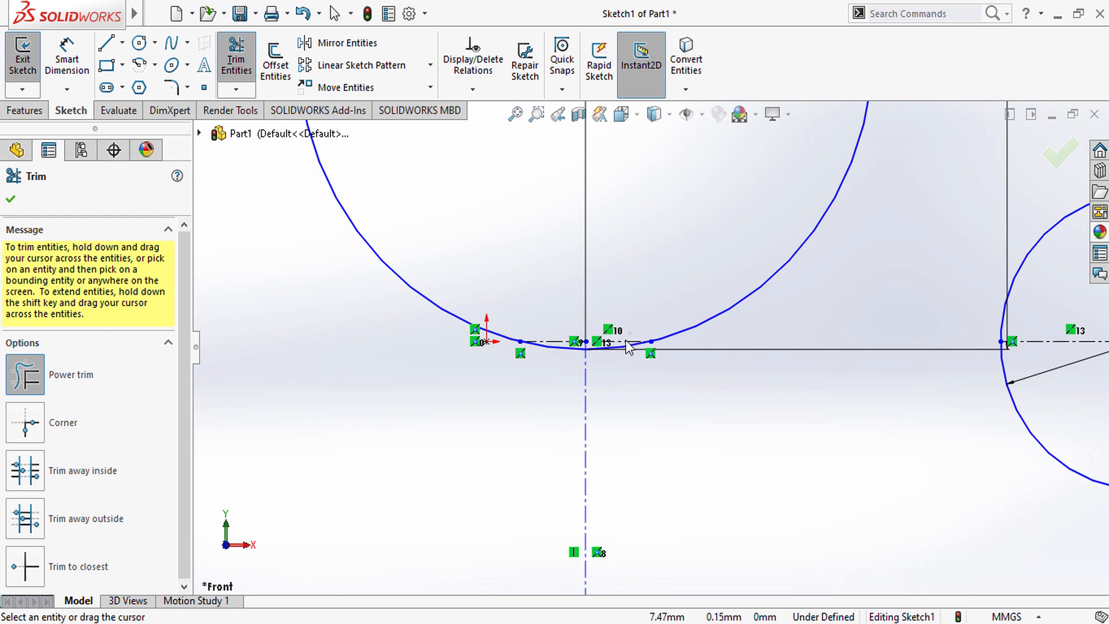
{"action": "left_click_drag", "start_coordinate": [540, 330], "coordinate": [559, 349]}
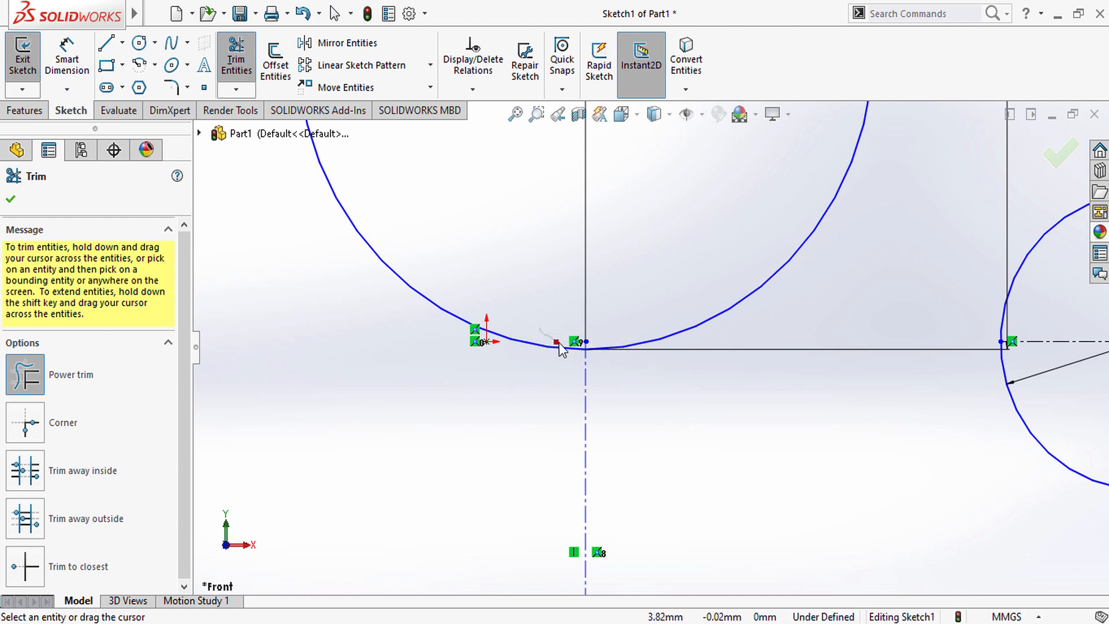
{"action": "scroll", "coordinate": [601, 367], "scroll_direction": "up", "scroll_amount": 5}
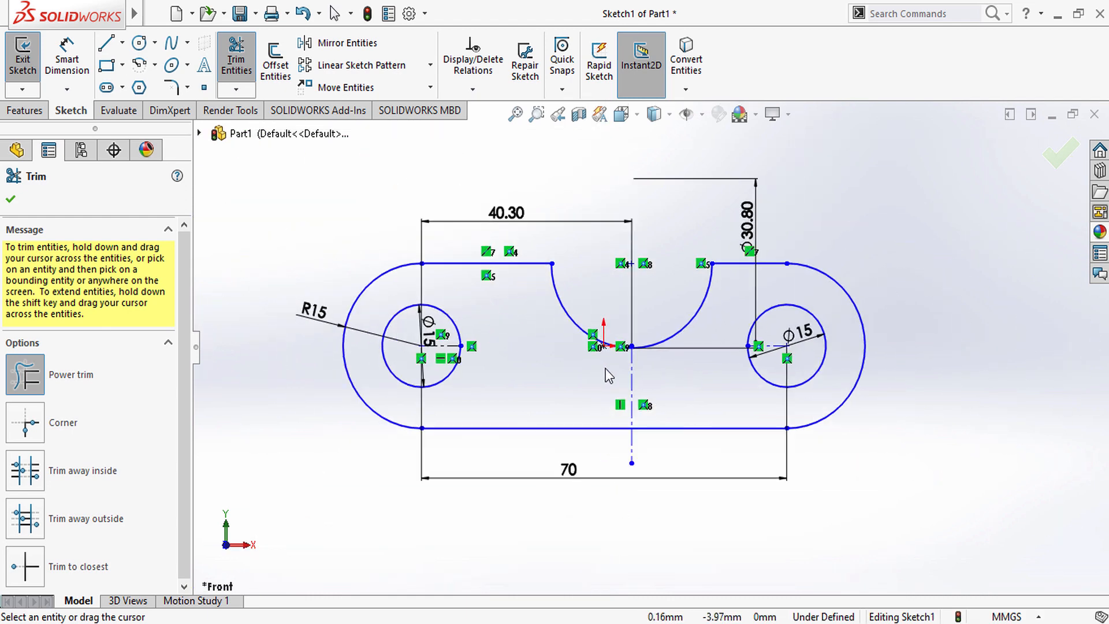
{"action": "left_click", "coordinate": [9, 199]}
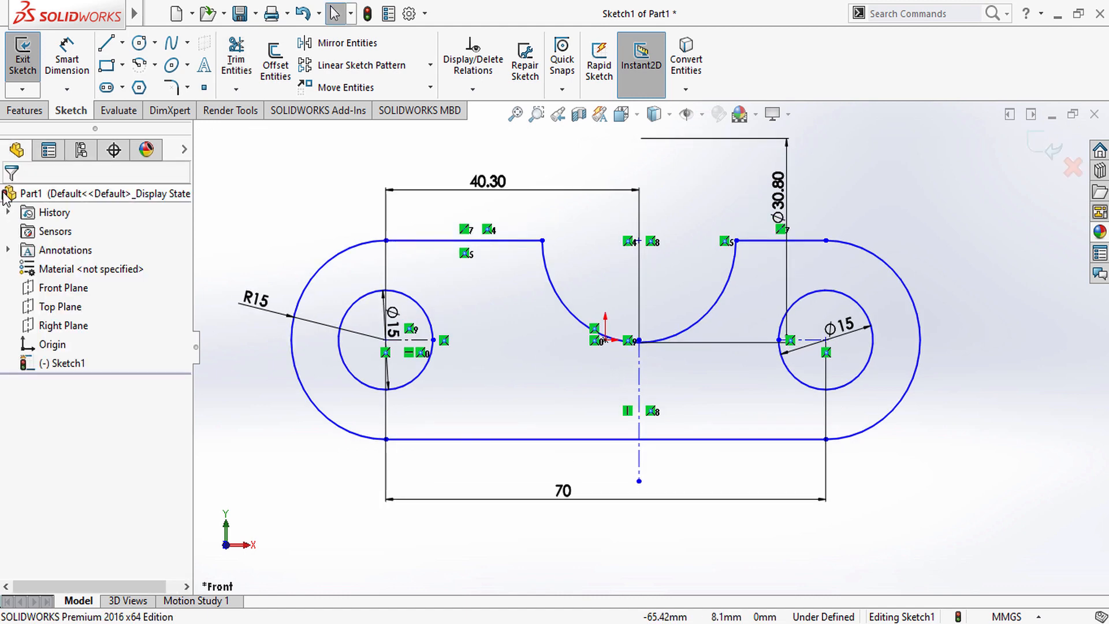
Extrude the notched link profile as a blind boss 30 mm deep.
{"action": "left_click", "coordinate": [24, 110]}
{"action": "left_click", "coordinate": [29, 65]}
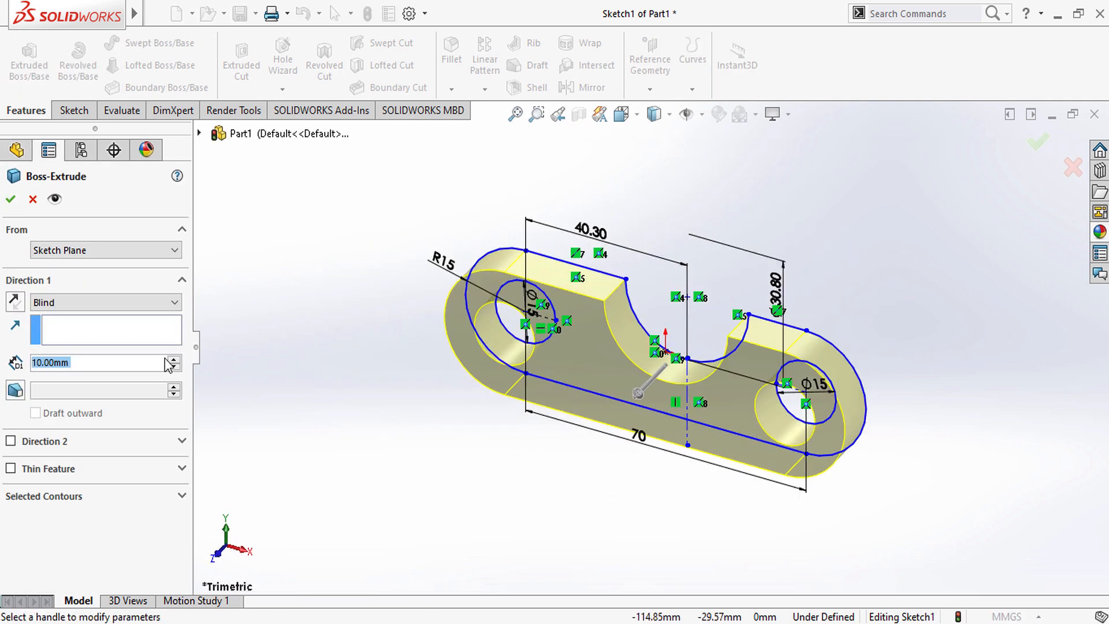
{"action": "left_click", "coordinate": [174, 359]}
{"action": "left_click", "coordinate": [173, 359]}
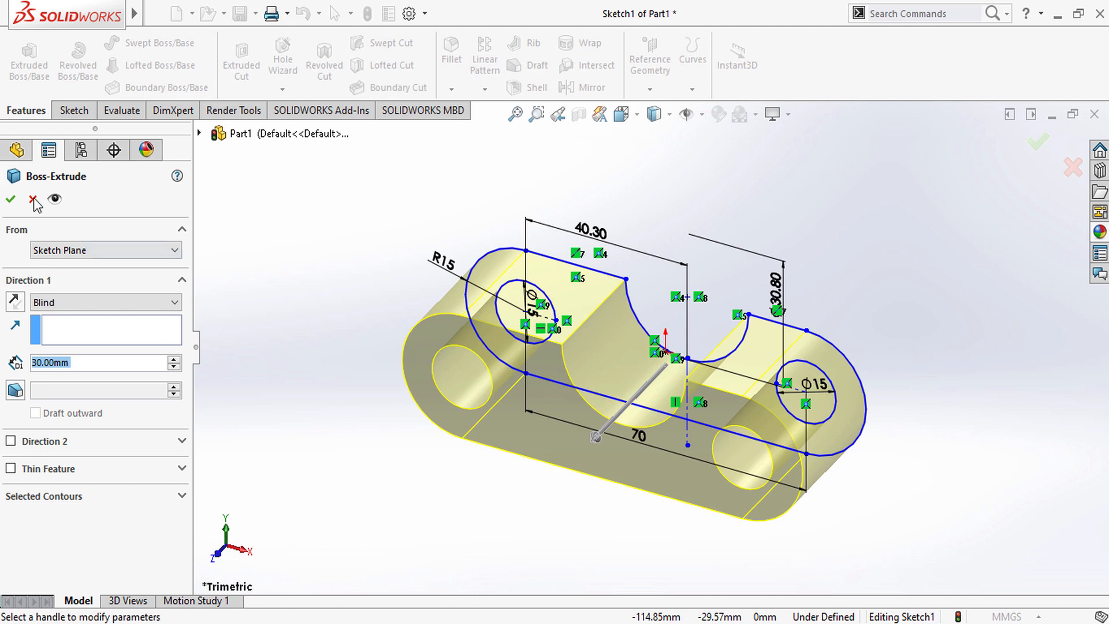
{"action": "left_click", "coordinate": [10, 199]}
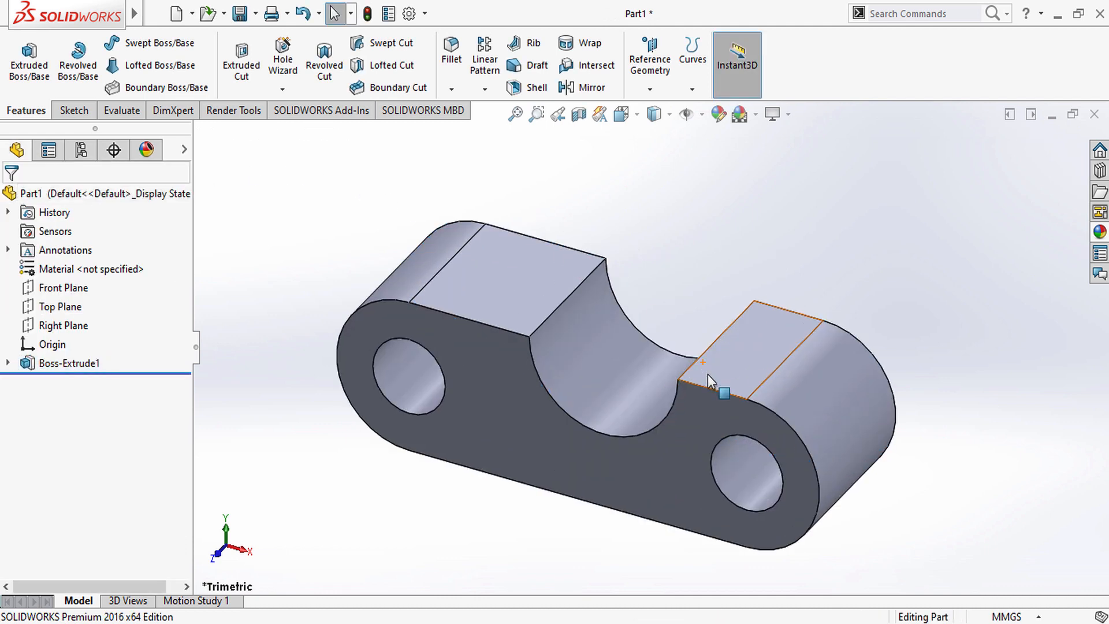
Start a sketch on the flat upper face left of the notch, facing it normal to the Top Plane.
{"action": "left_click", "coordinate": [504, 284]}
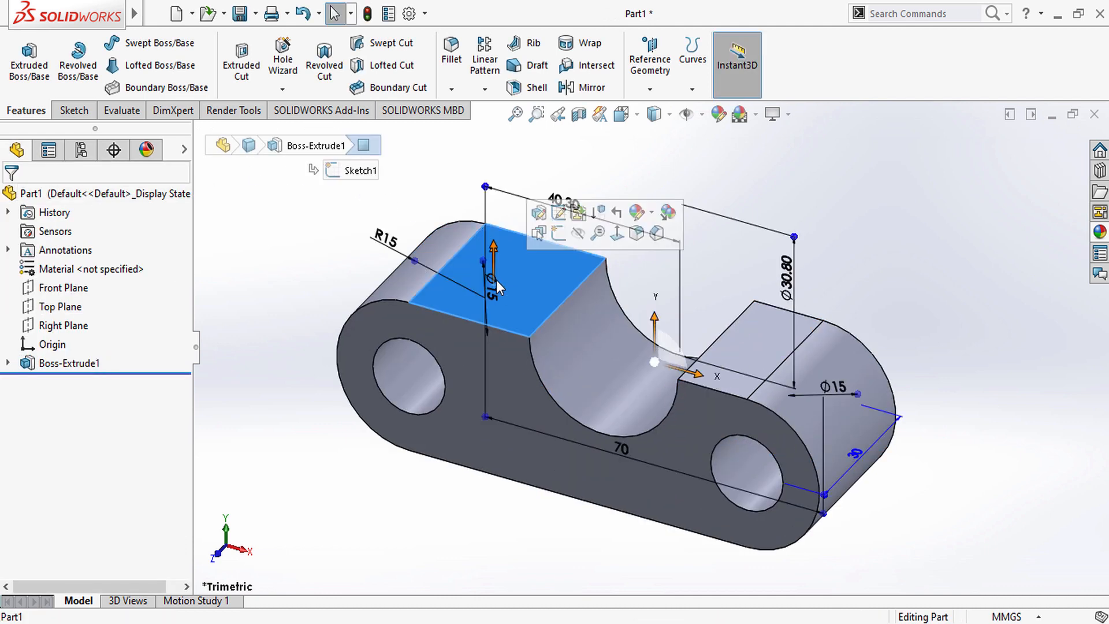
{"action": "left_click", "coordinate": [559, 235]}
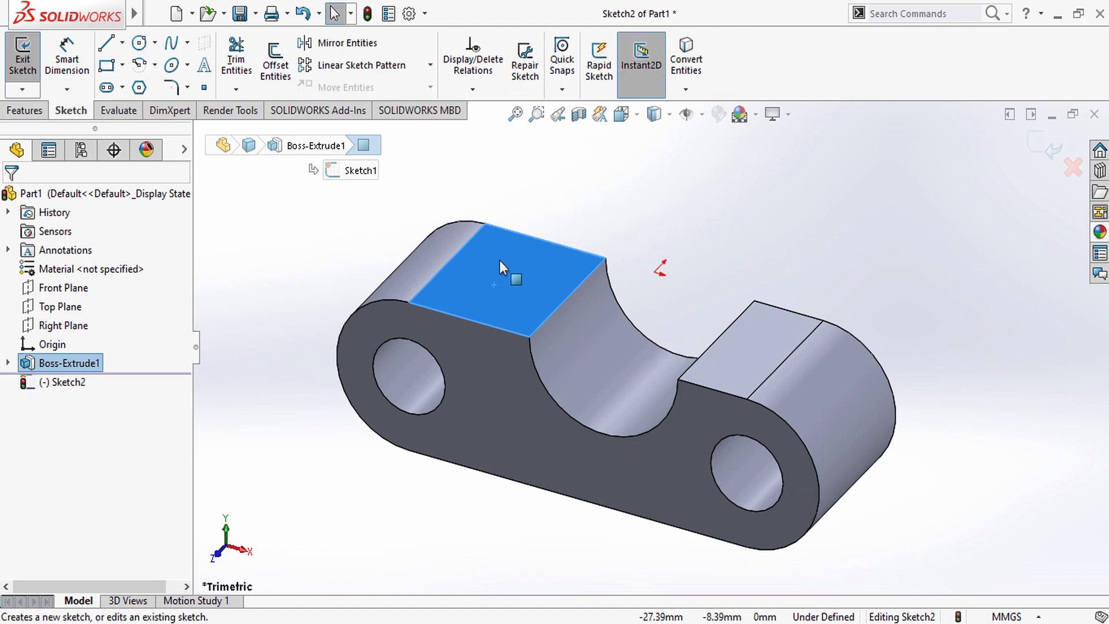
{"action": "left_click", "coordinate": [64, 307]}
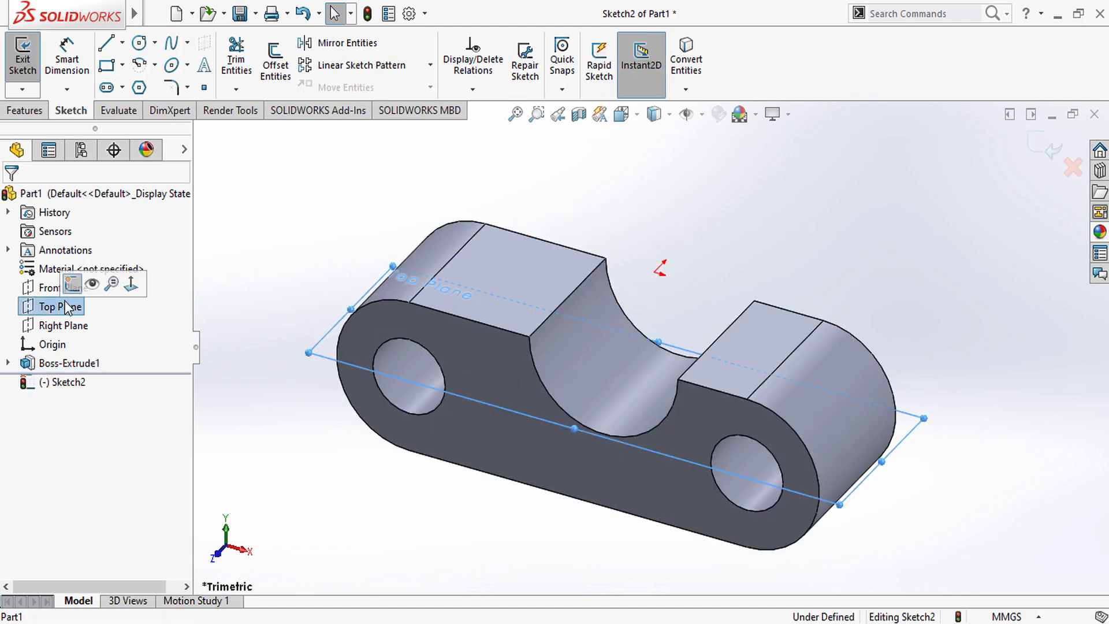
{"action": "left_click", "coordinate": [130, 284]}
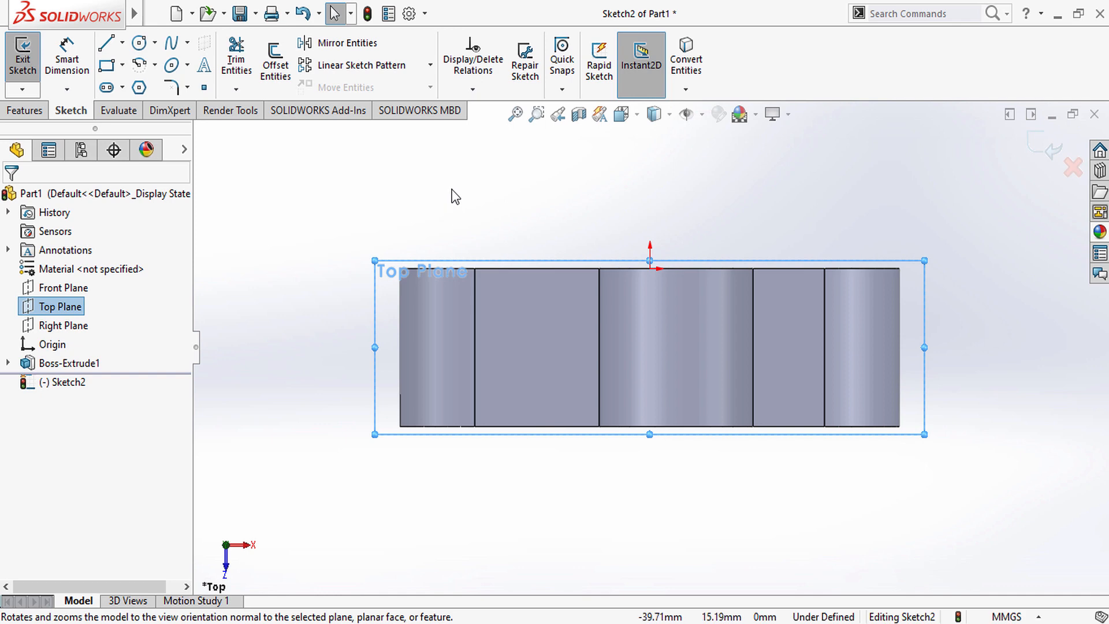
{"action": "left_click", "coordinate": [455, 197]}
Sketch a corner rectangle around the body's full 100 by 30 mm outline, from its upper-left to its lower-right corner.
{"action": "left_click", "coordinate": [122, 66]}
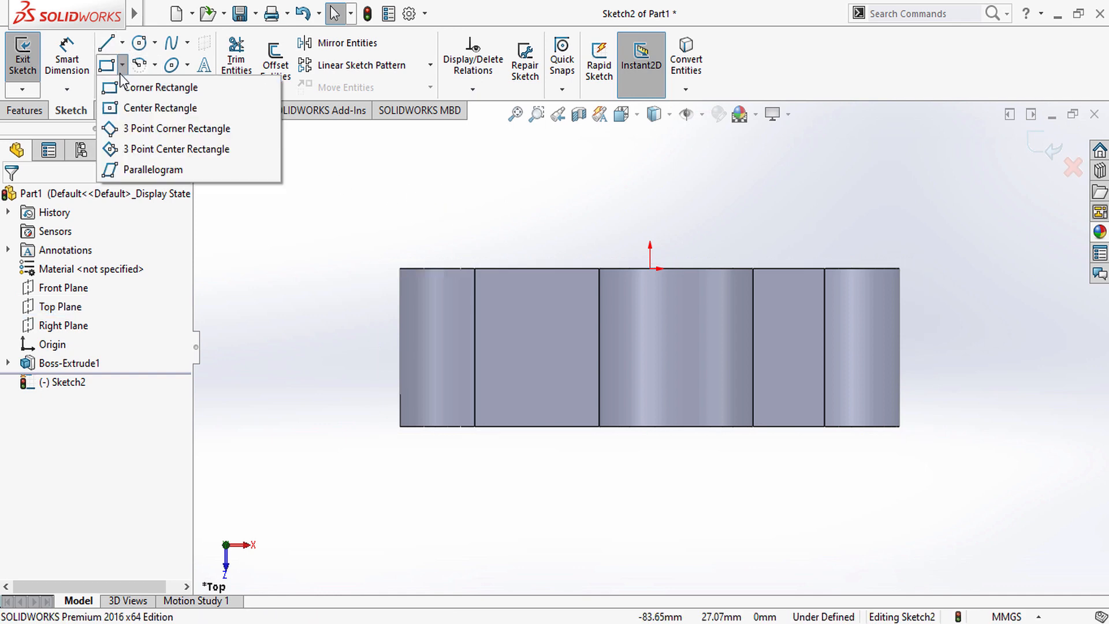
{"action": "left_click", "coordinate": [118, 90]}
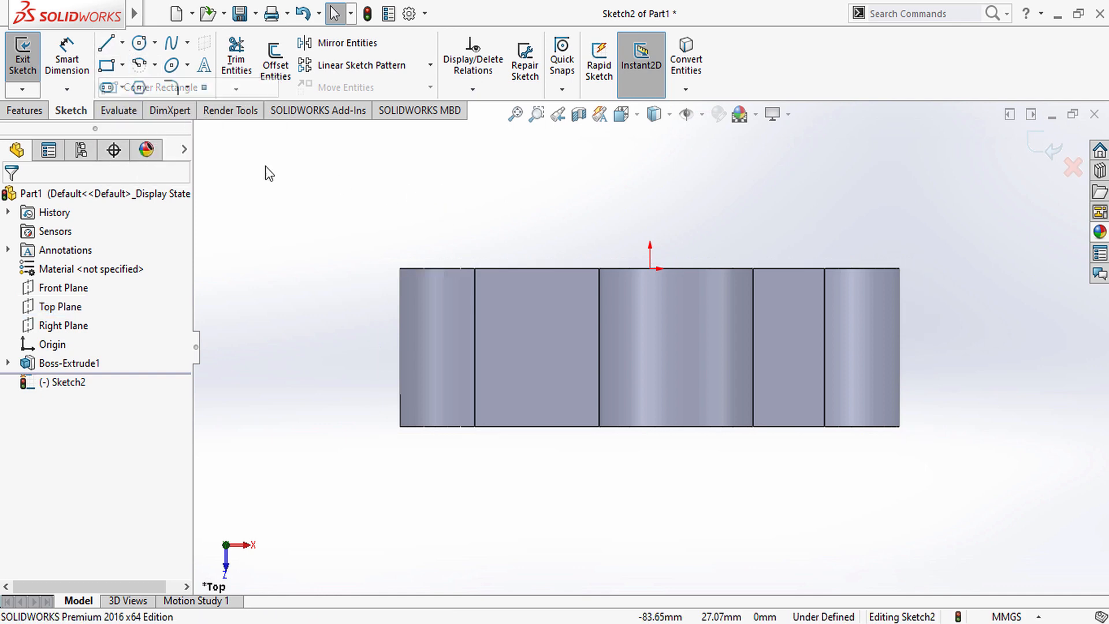
{"action": "left_click", "coordinate": [401, 270]}
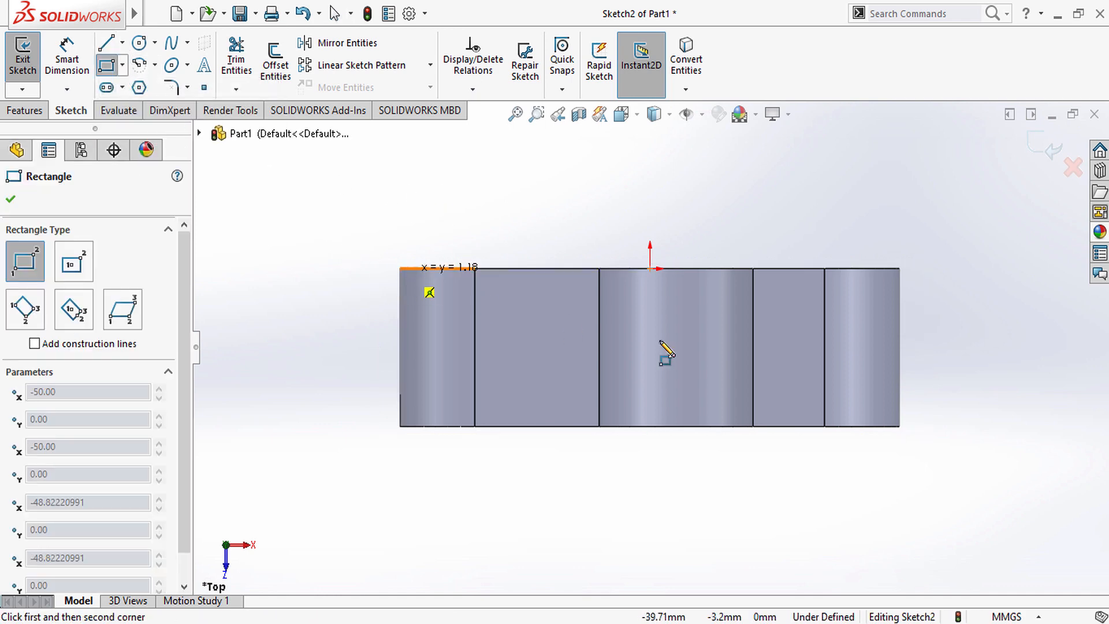
{"action": "left_click", "coordinate": [900, 427]}
{"action": "key", "text": "Escape"}
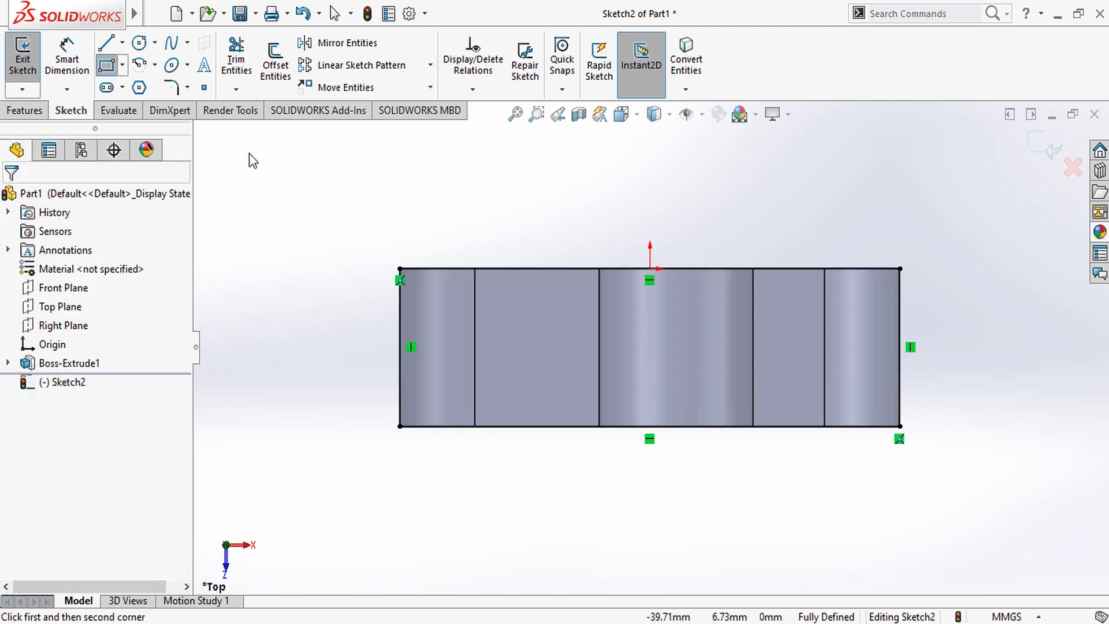
Sketch two inner corner rectangles, about 33.4 by 21.6 mm from the outline's left edge and about 22.5 by 21.6 mm from its right edge.
{"action": "key", "text": "Return"}
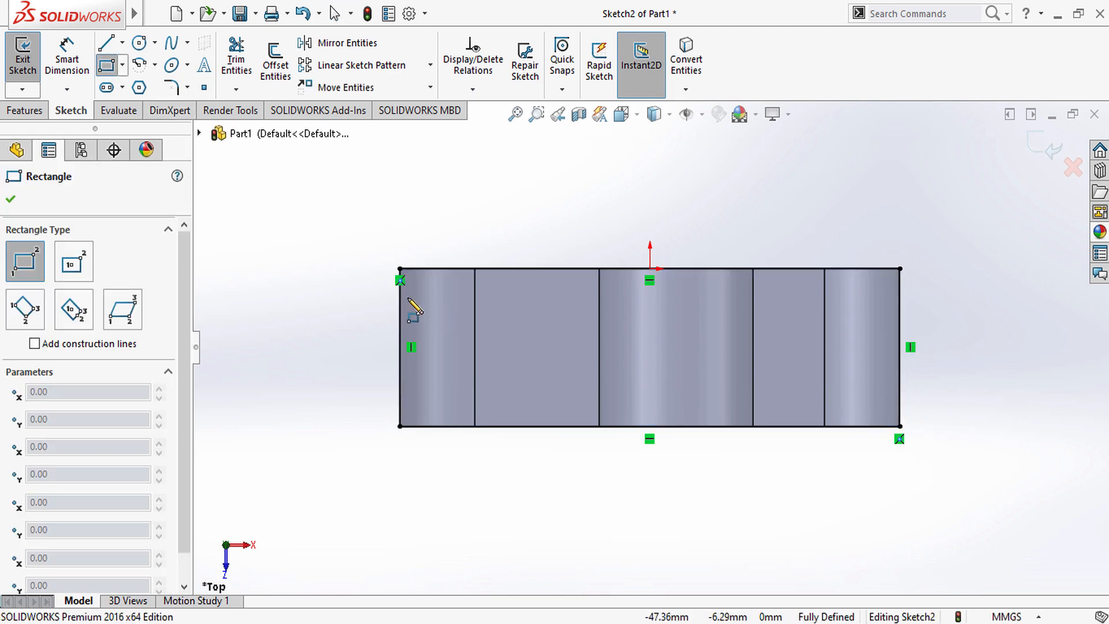
{"action": "left_click", "coordinate": [401, 295]}
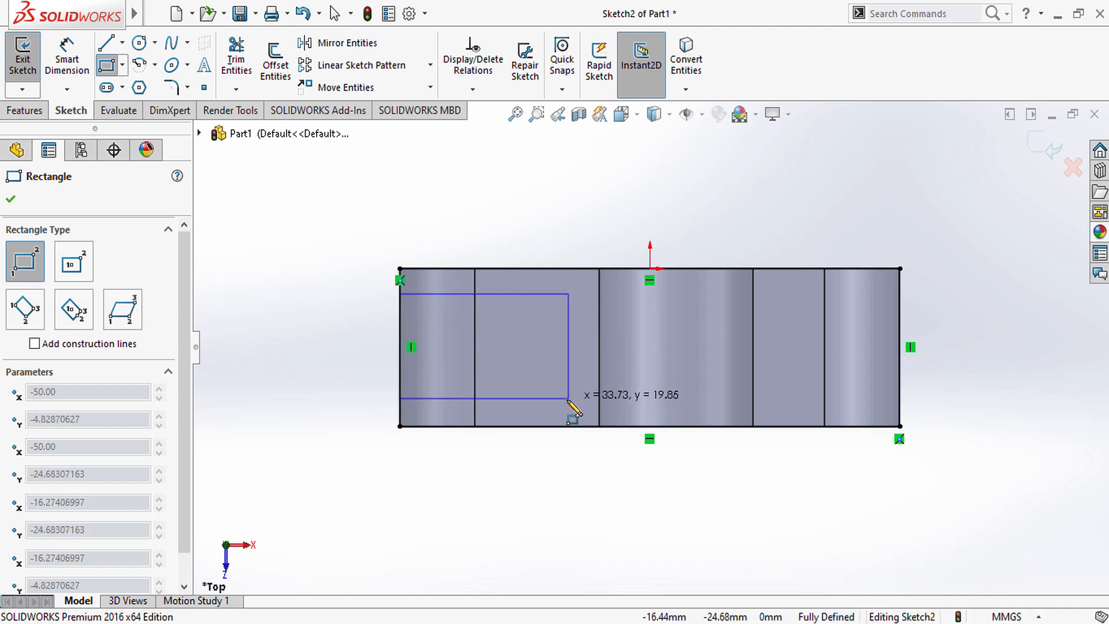
{"action": "left_click", "coordinate": [568, 408]}
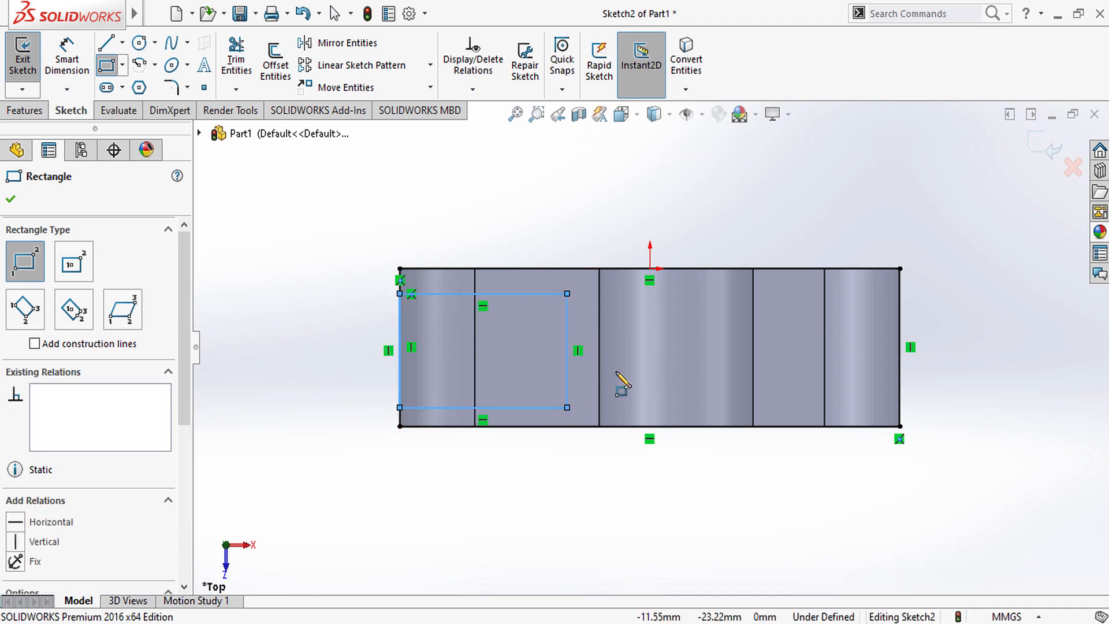
{"action": "left_click", "coordinate": [900, 295]}
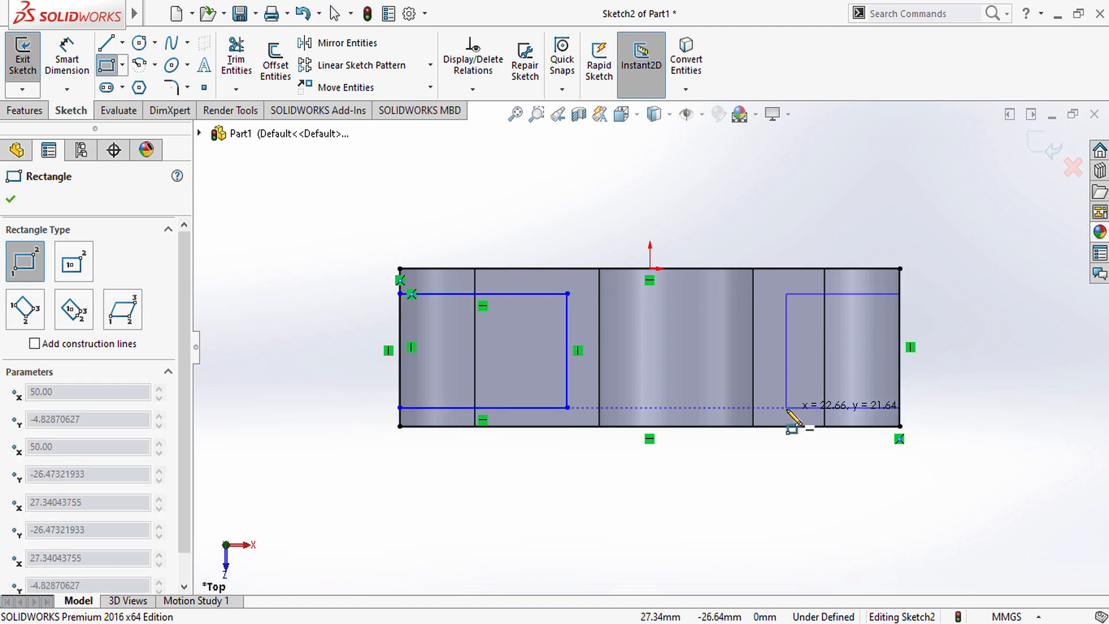
{"action": "left_click", "coordinate": [787, 409]}
{"action": "key", "text": "Escape"}
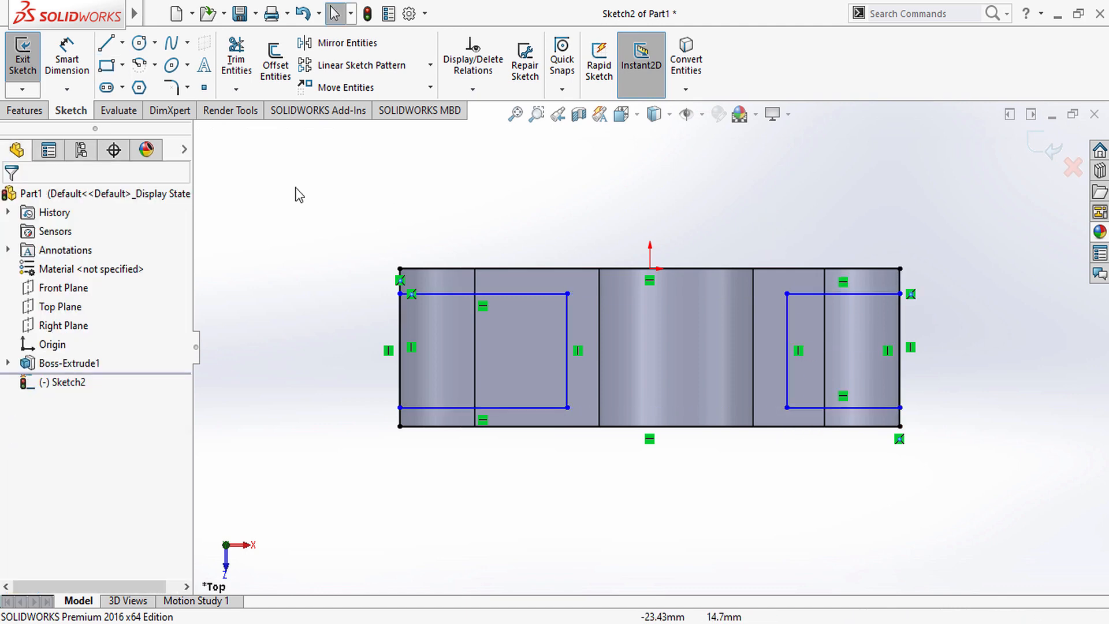
Dimension the left inner rectangle 5 mm from the outline's upper edge and 20 mm high.
{"action": "left_click", "coordinate": [74, 58]}
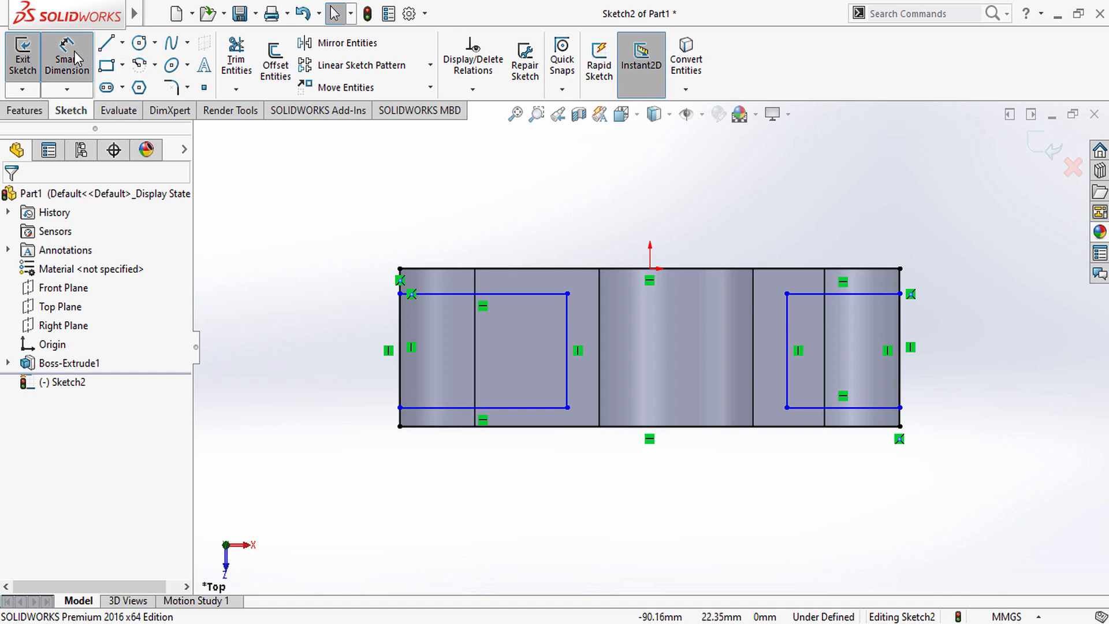
{"action": "left_click", "coordinate": [430, 269]}
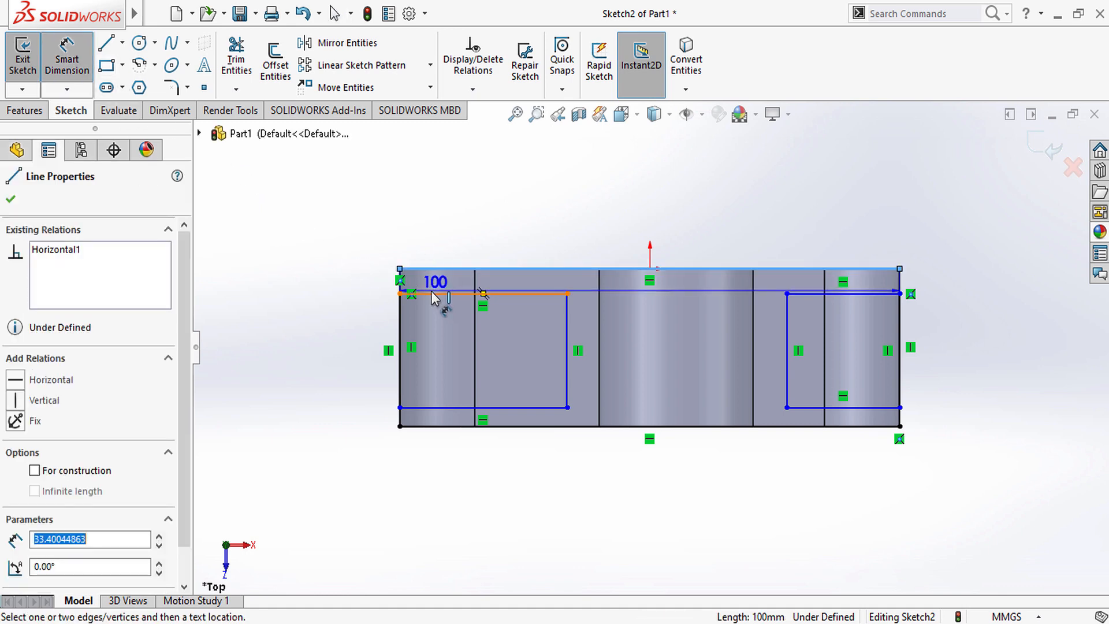
{"action": "left_click", "coordinate": [407, 293]}
{"action": "left_click", "coordinate": [354, 294]}
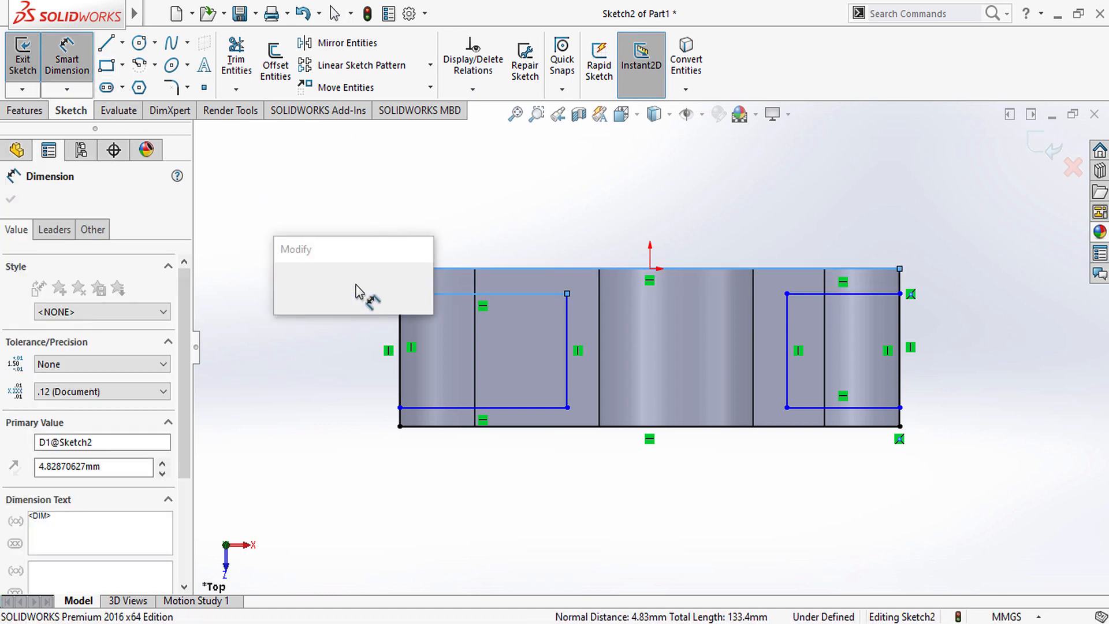
{"action": "key", "text": "Return"}
{"action": "left_click", "coordinate": [568, 330]}
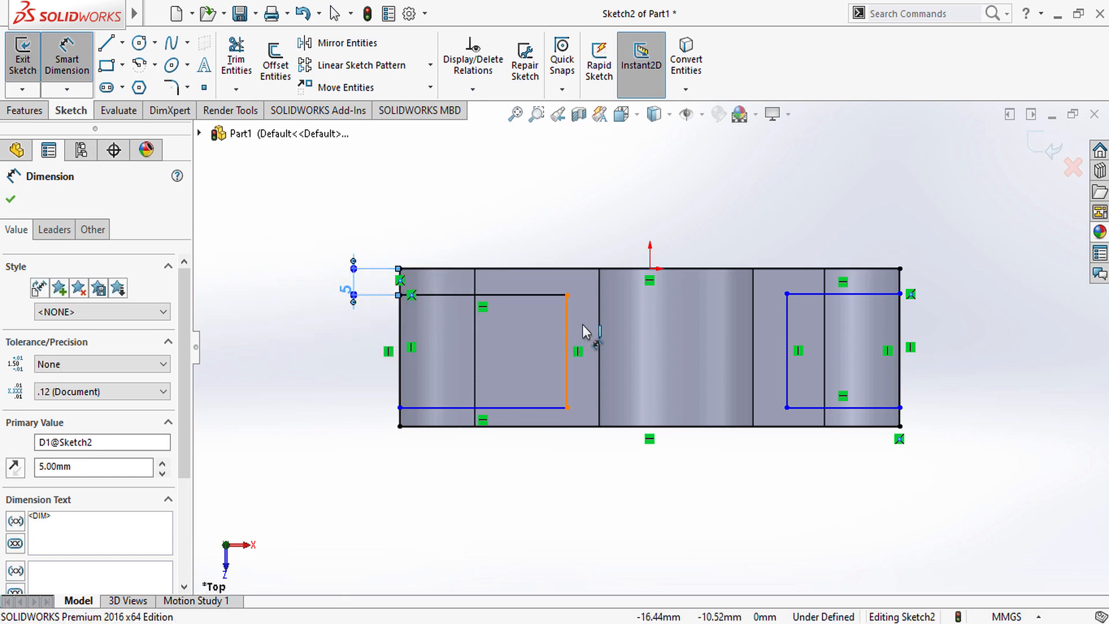
{"action": "left_click", "coordinate": [586, 332]}
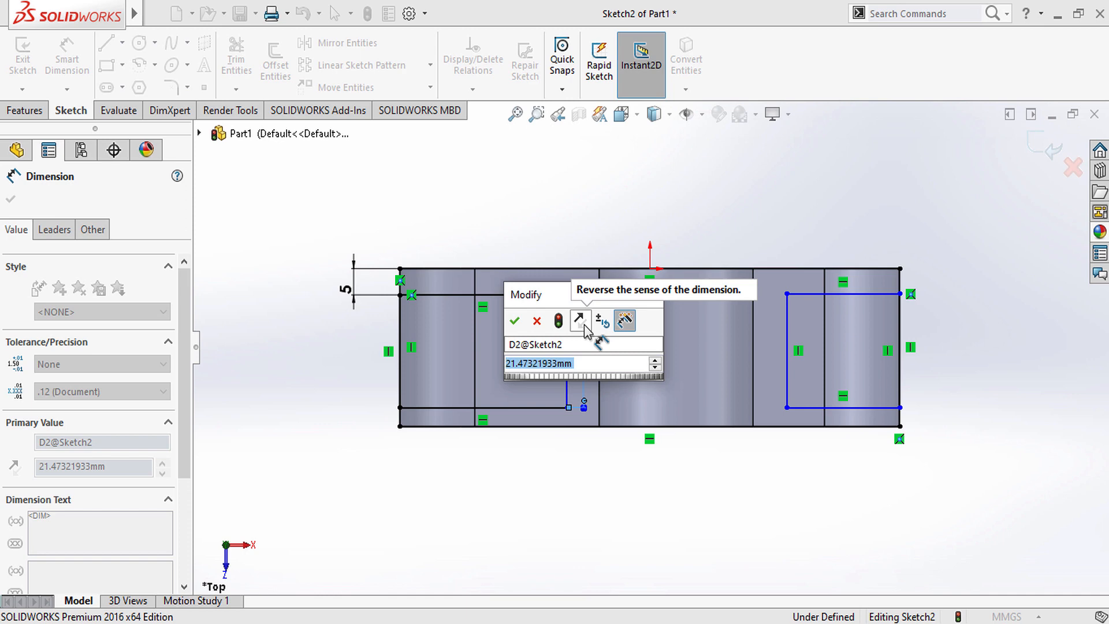
{"action": "type", "text": "20"}
{"action": "key", "text": "Return"}
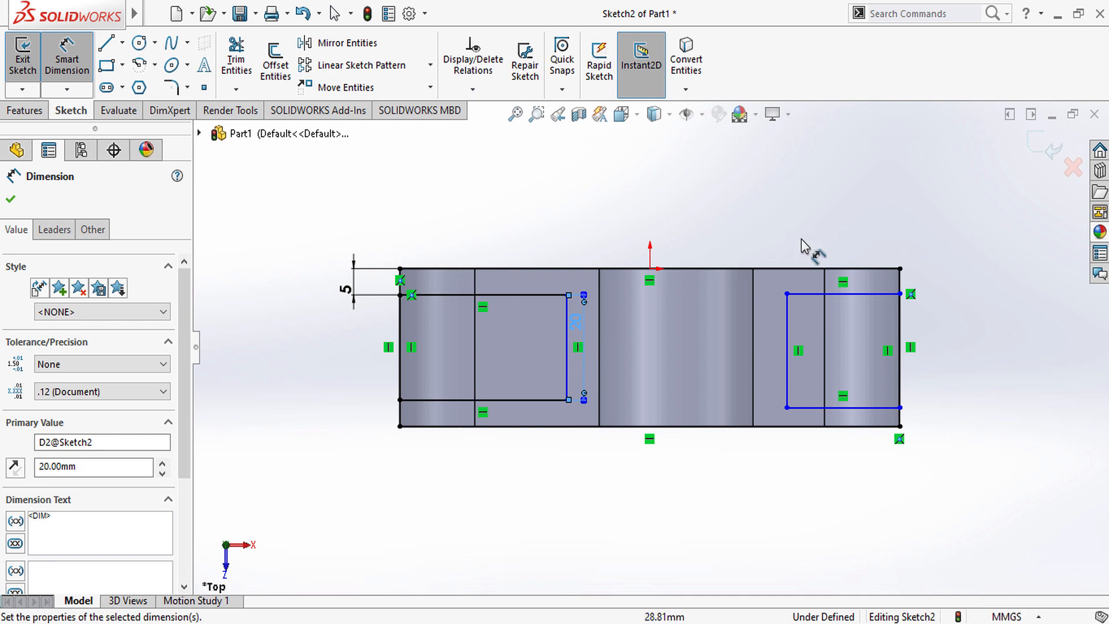
Dimension the right inner rectangle 5 mm from the outline's upper edge and 20 mm high.
{"action": "left_click", "coordinate": [892, 269]}
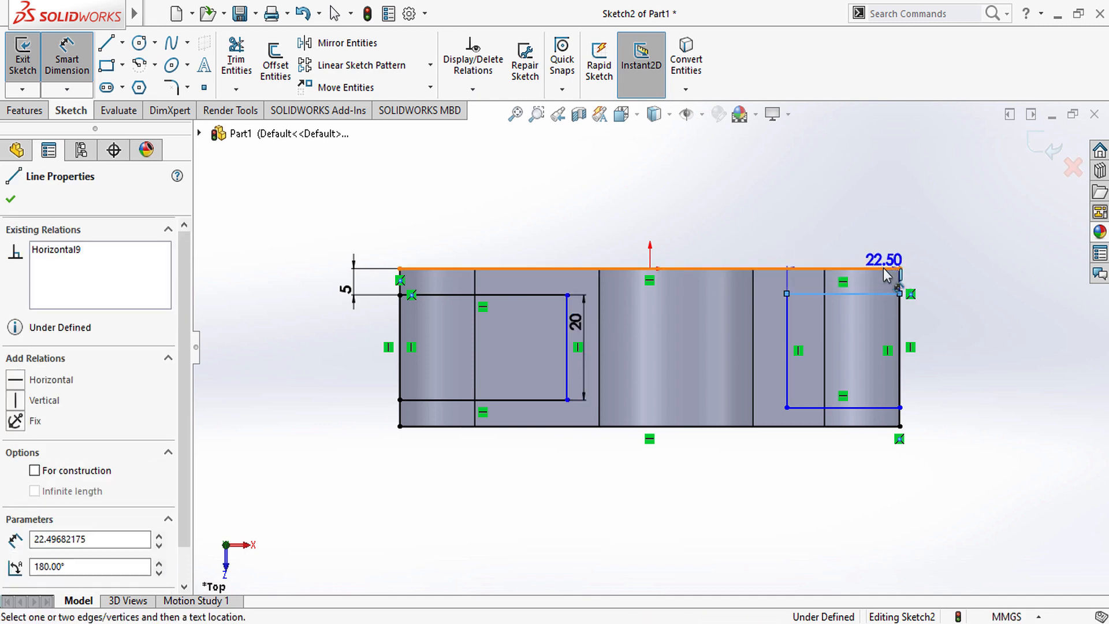
{"action": "left_click", "coordinate": [896, 294]}
{"action": "left_click", "coordinate": [928, 286]}
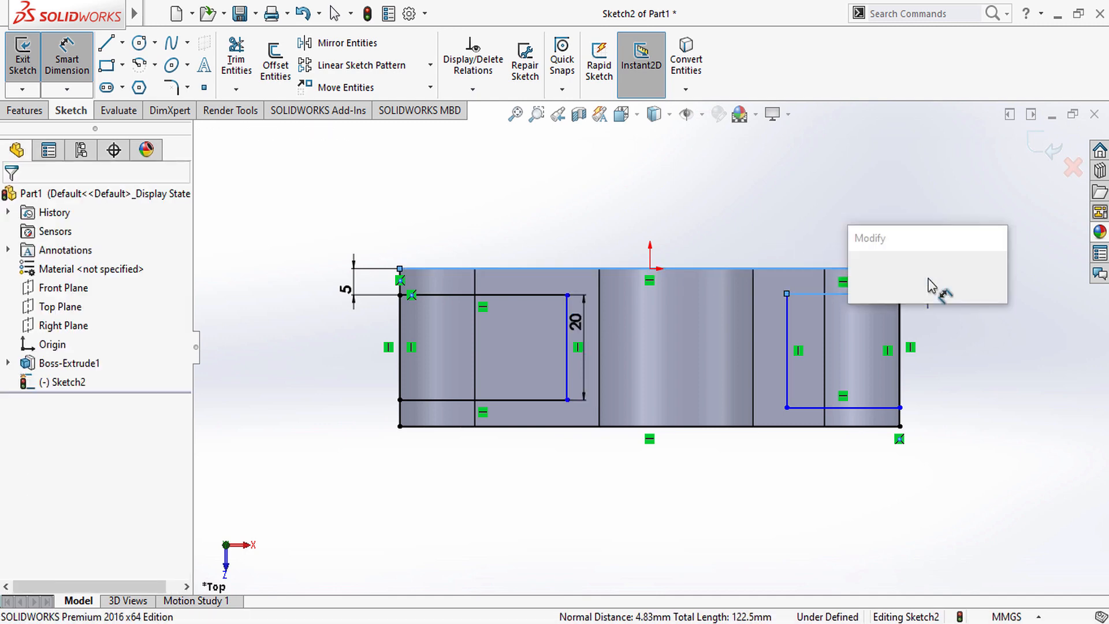
{"action": "type", "text": "5"}
{"action": "key", "text": "Return"}
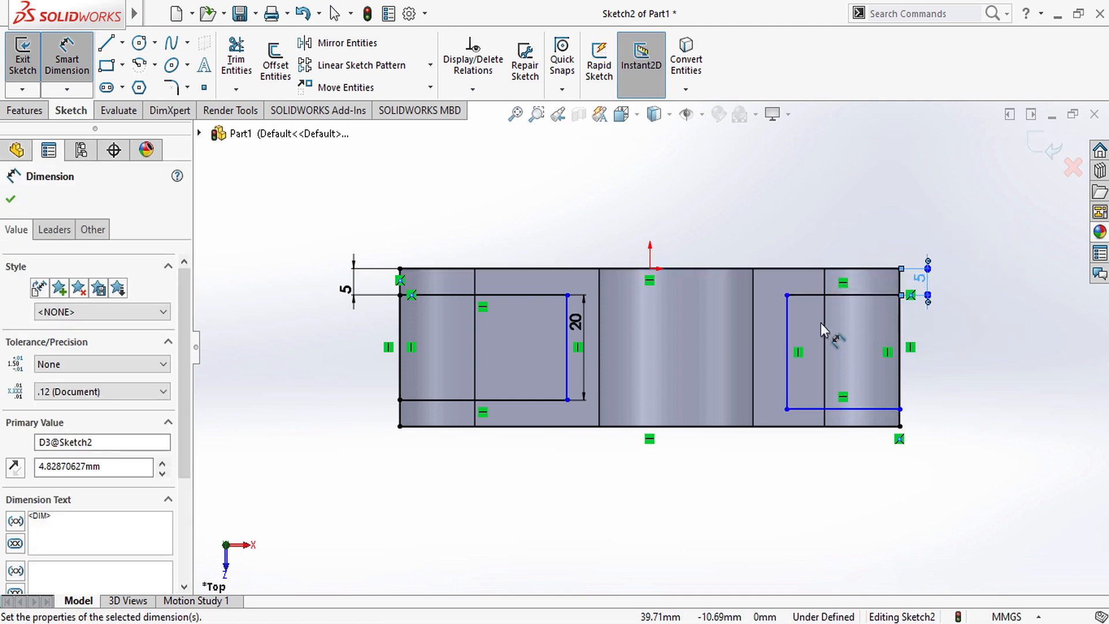
{"action": "left_click", "coordinate": [787, 317]}
{"action": "left_click", "coordinate": [748, 330]}
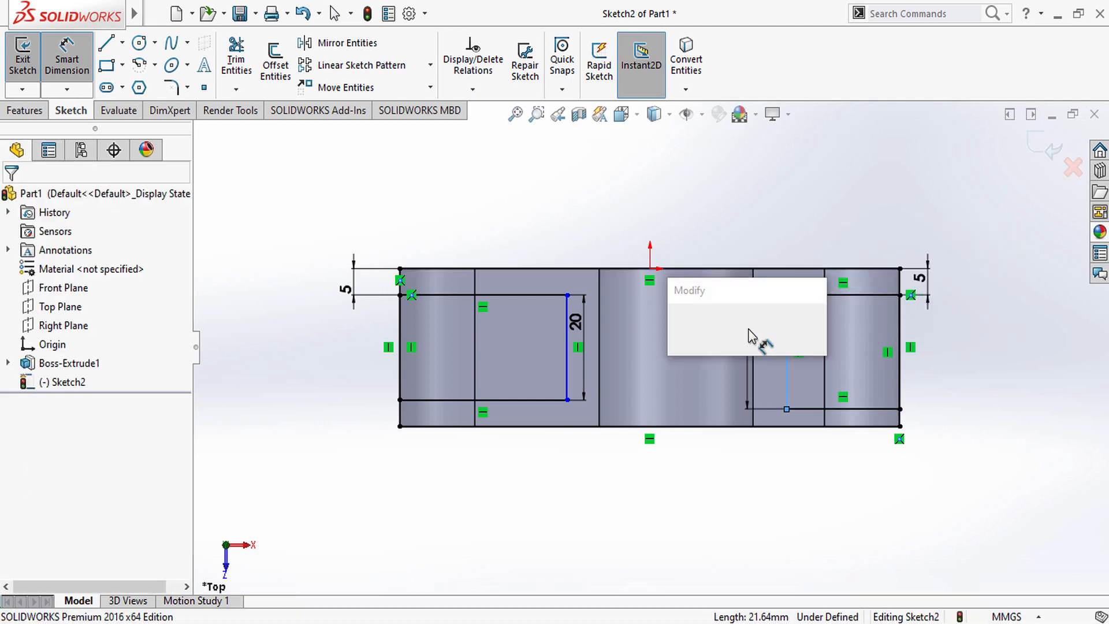
{"action": "type", "text": "20"}
{"action": "key", "text": "Return"}
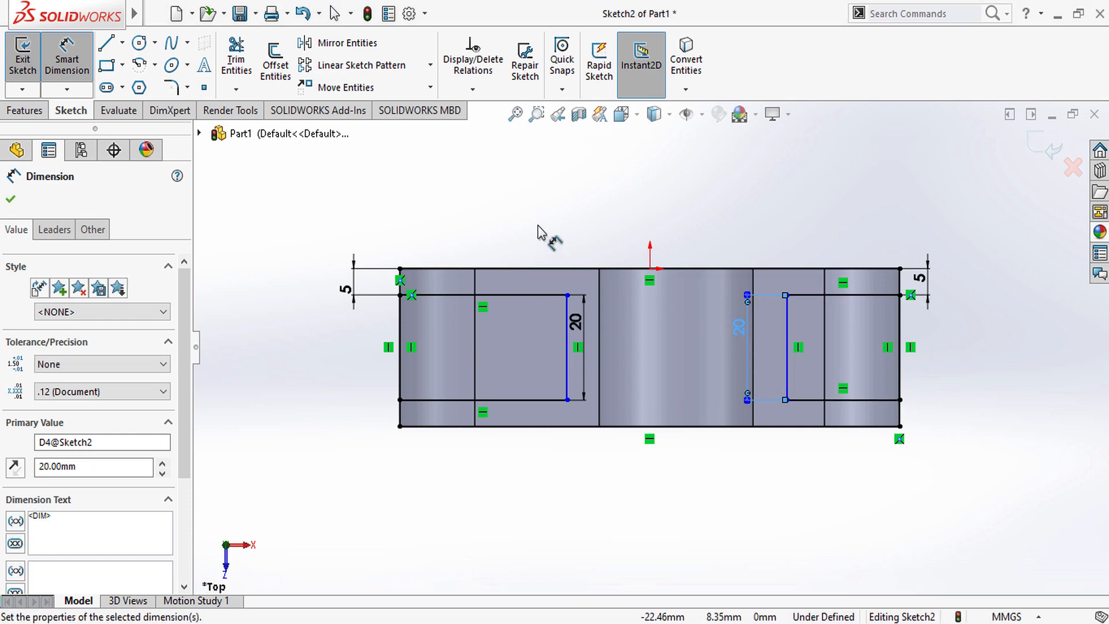
Dimension the left inner rectangle's horizontal length to 35.5 mm.
{"action": "left_click", "coordinate": [443, 296]}
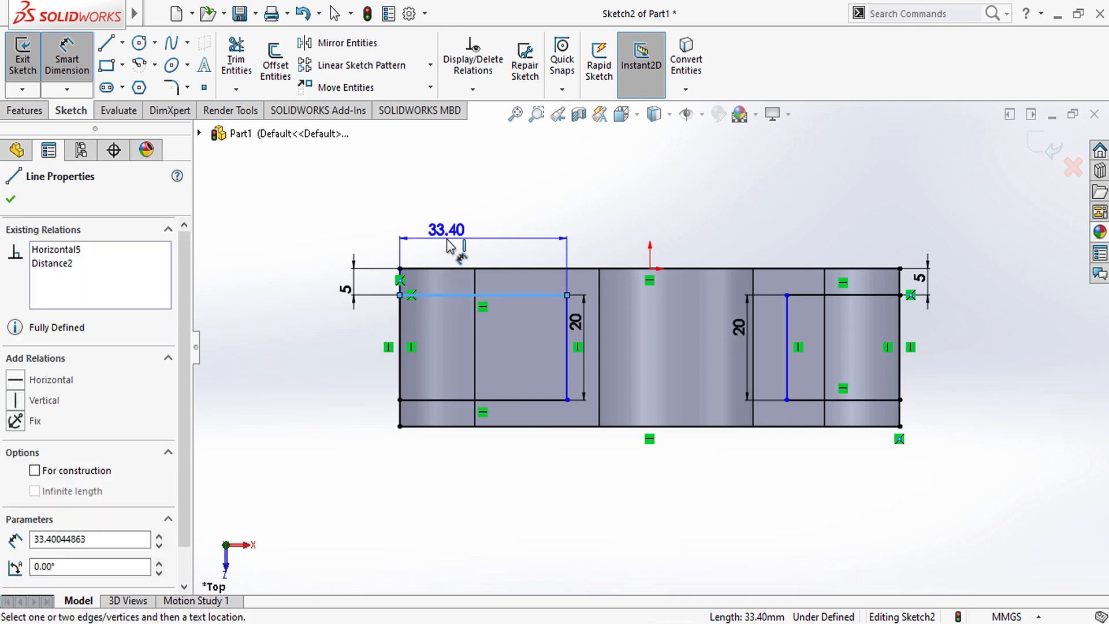
{"action": "left_click", "coordinate": [452, 245]}
{"action": "type", "text": "35.5"}
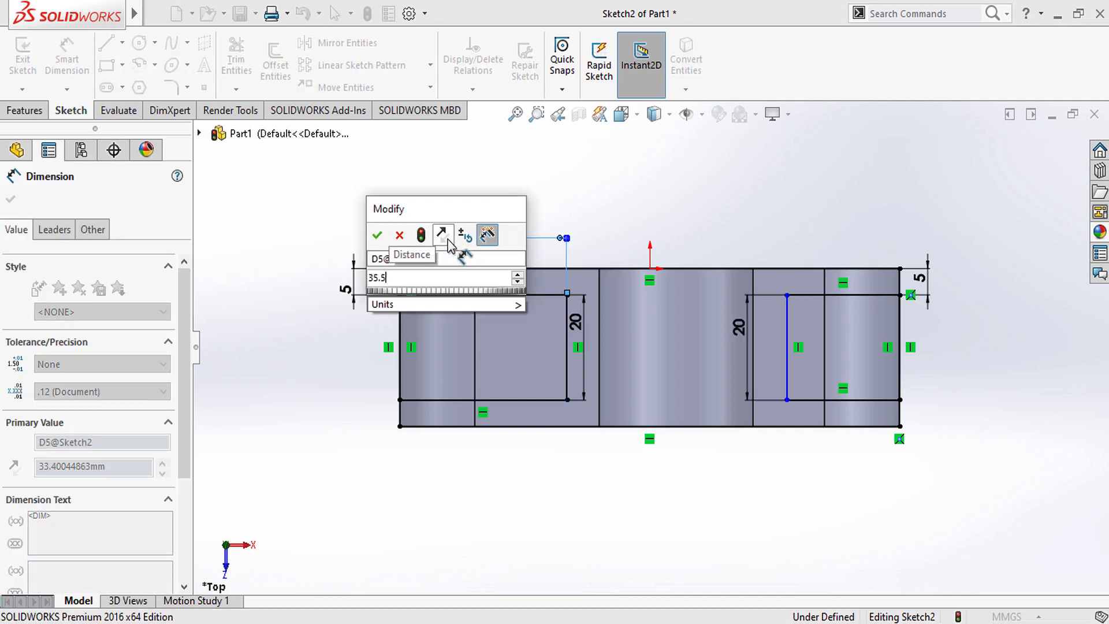
{"action": "key", "text": "Return"}
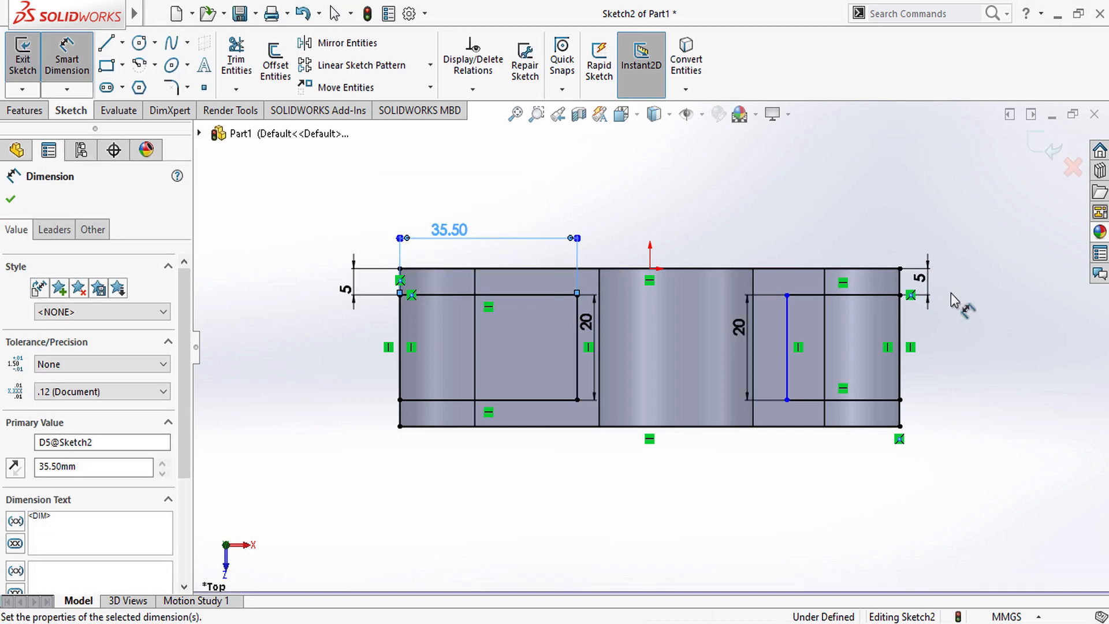
Dimension the right inner rectangle's horizontal length to 28 mm and finish dimensioning.
{"action": "left_click", "coordinate": [865, 296]}
{"action": "left_click", "coordinate": [849, 242]}
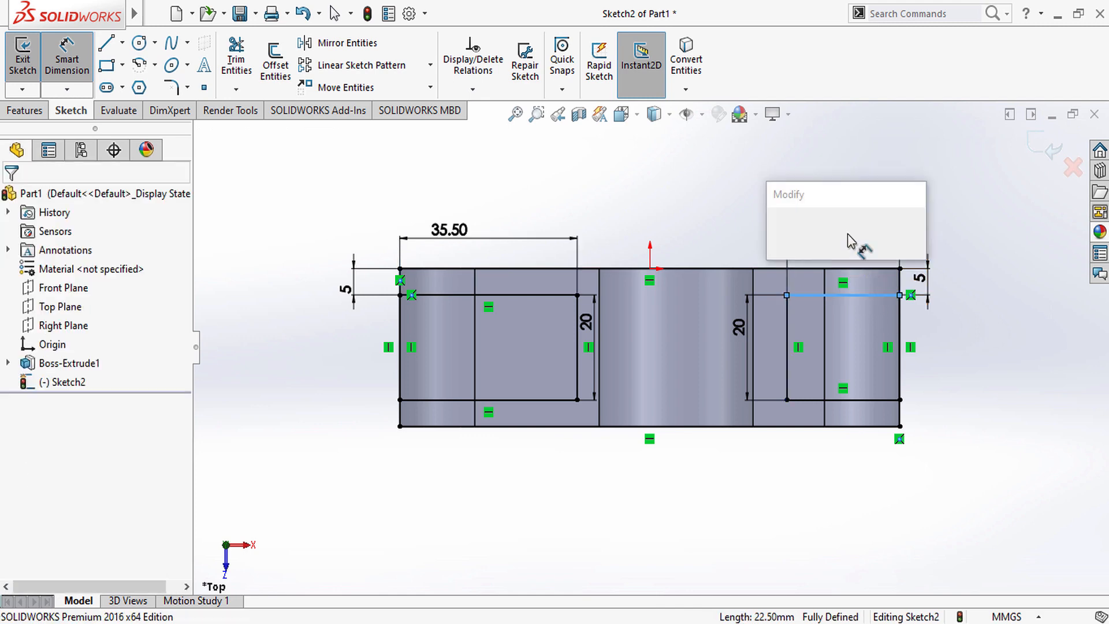
{"action": "type", "text": "28"}
{"action": "key", "text": "Return"}
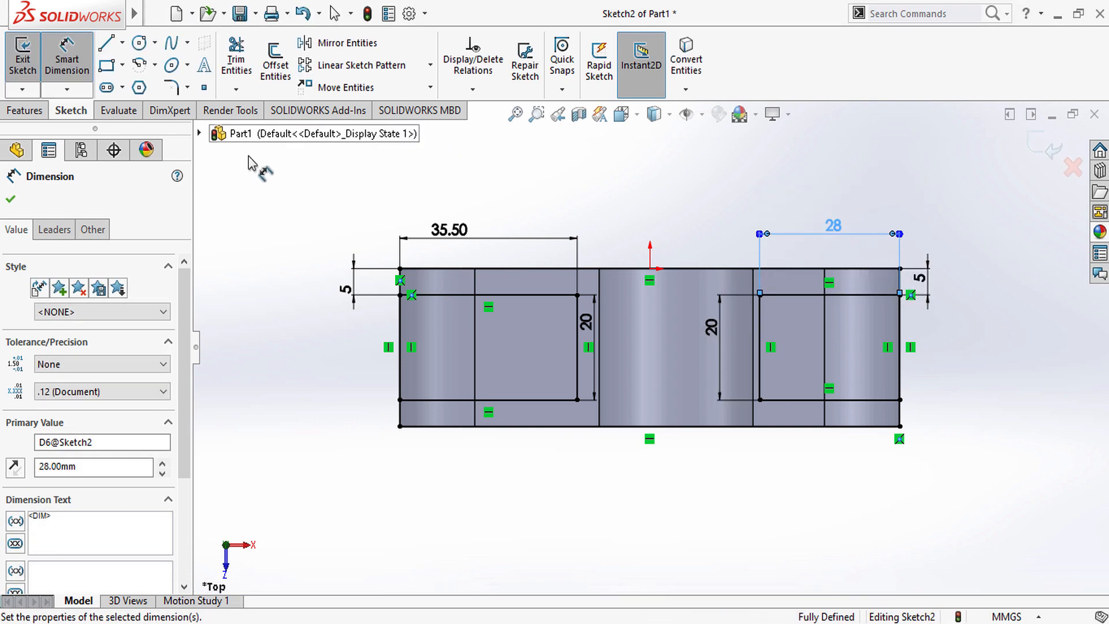
{"action": "left_click", "coordinate": [72, 38]}
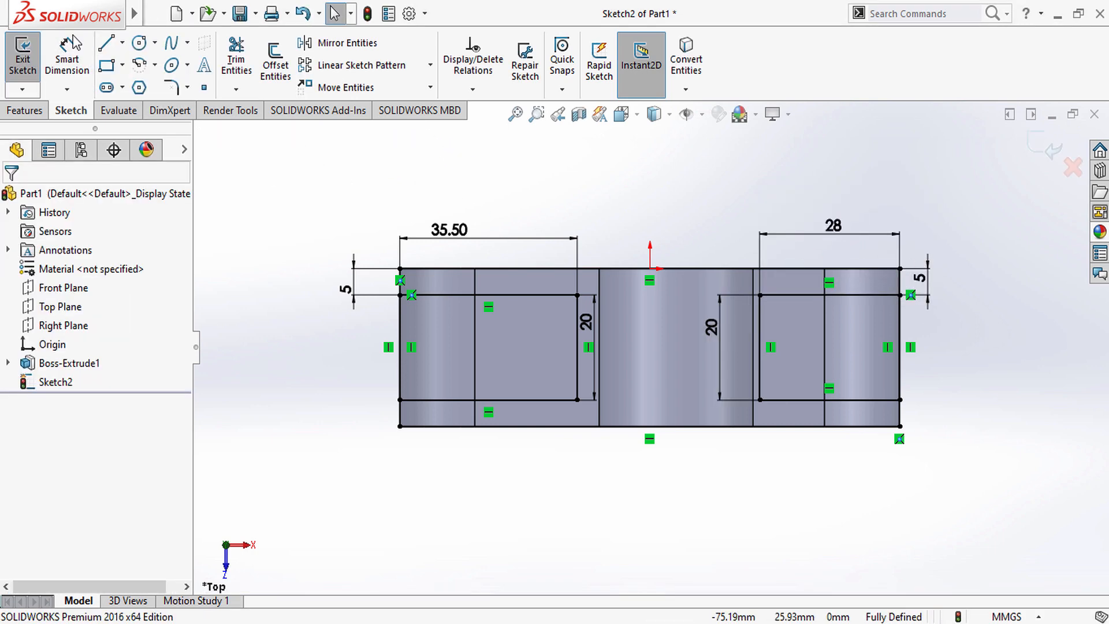
Sketch a vertical centerline from the origin to the outline's lower edge and a circle about 19.5 mm in diameter at its midpoint.
{"action": "left_click", "coordinate": [121, 42]}
{"action": "left_click", "coordinate": [650, 426]}
{"action": "key", "text": "Escape"}
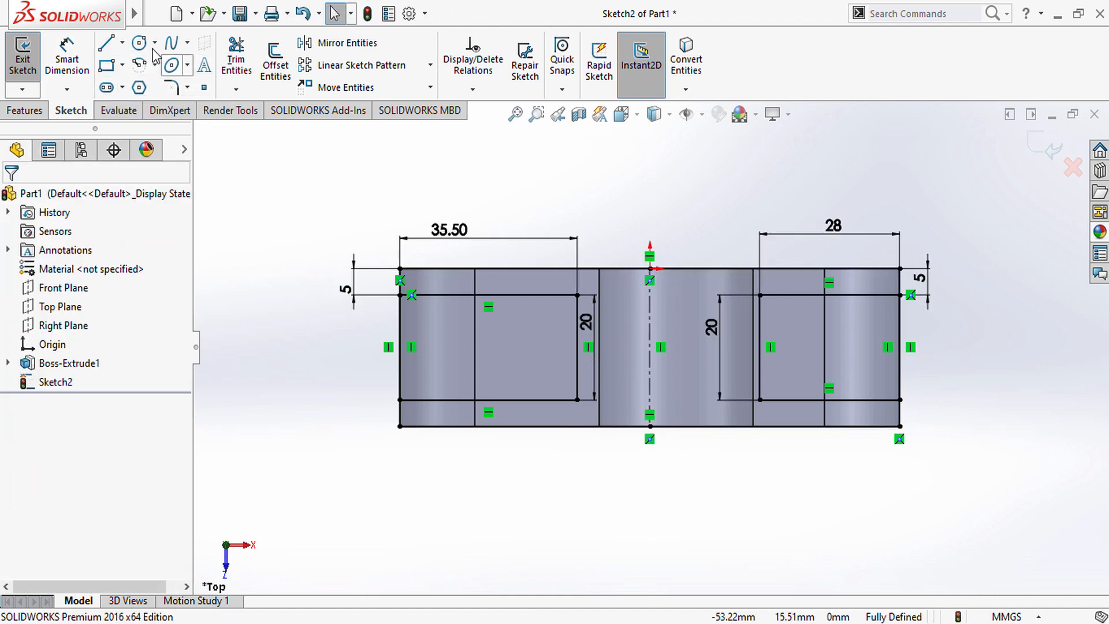
{"action": "left_click", "coordinate": [650, 347]}
{"action": "left_click", "coordinate": [698, 346]}
{"action": "key", "text": "Escape"}
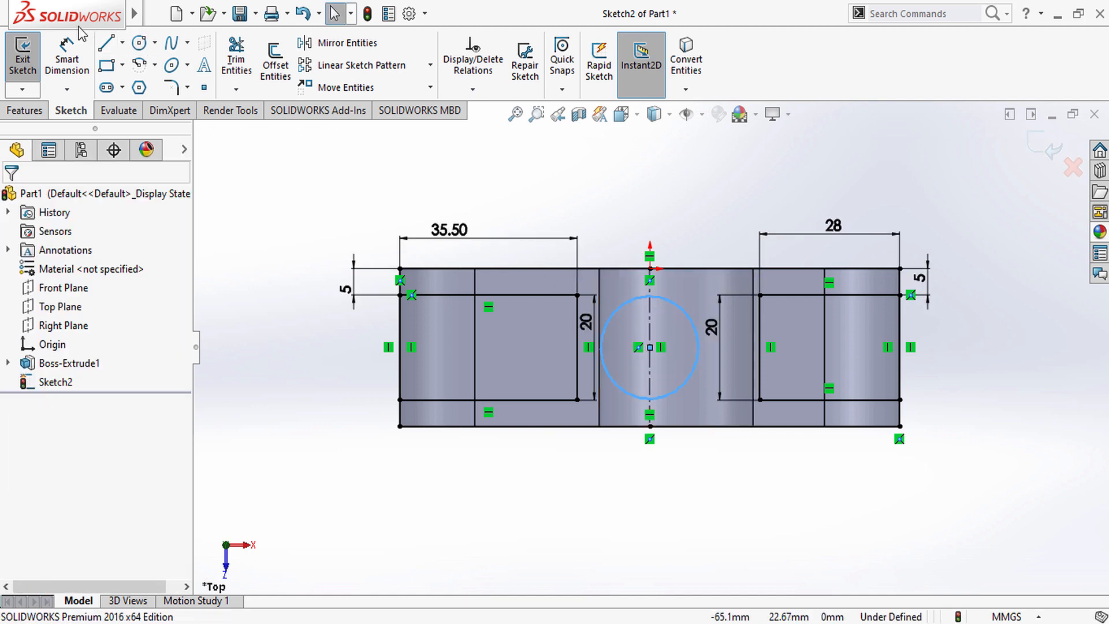
Dimension the centre circle's diameter to 14 mm.
{"action": "left_click", "coordinate": [70, 52]}
{"action": "left_click", "coordinate": [615, 312]}
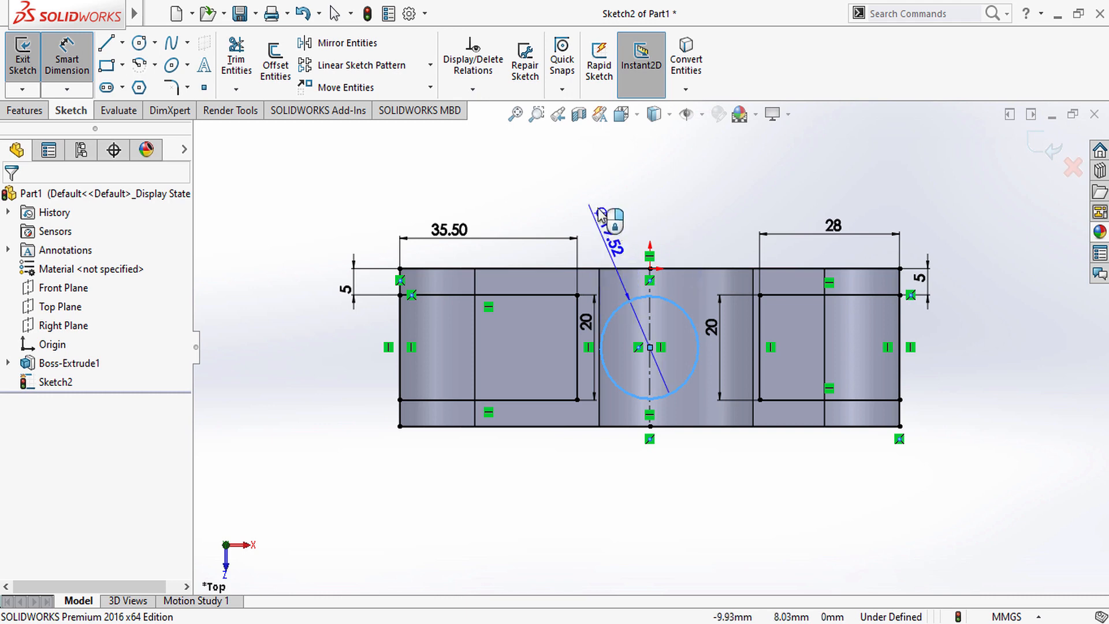
{"action": "left_click", "coordinate": [608, 194]}
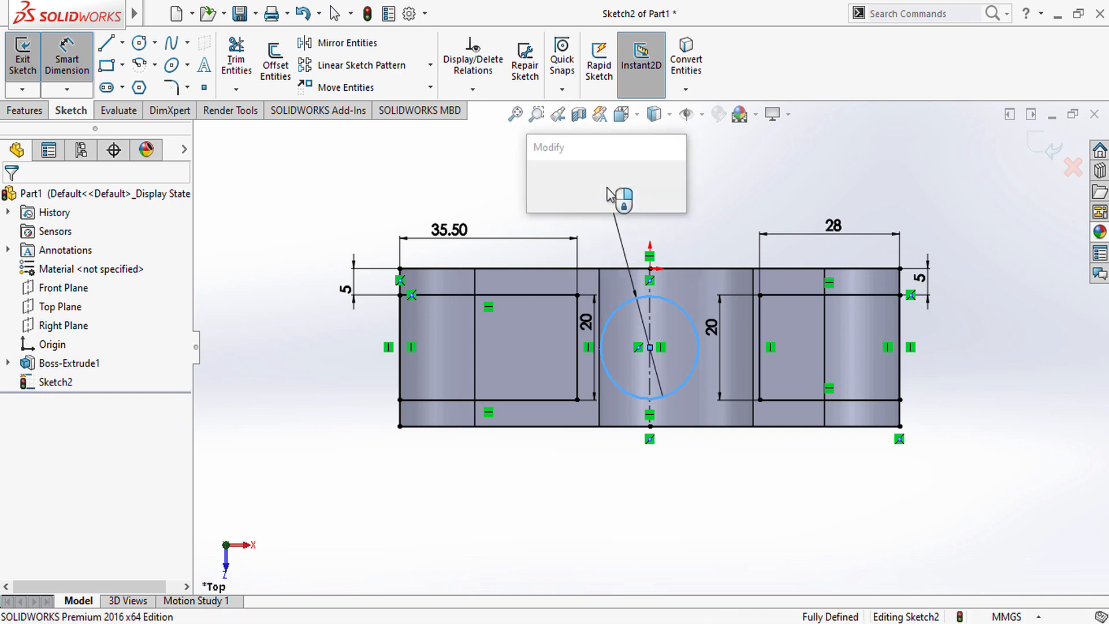
{"action": "type", "text": "14"}
{"action": "key", "text": "Return"}
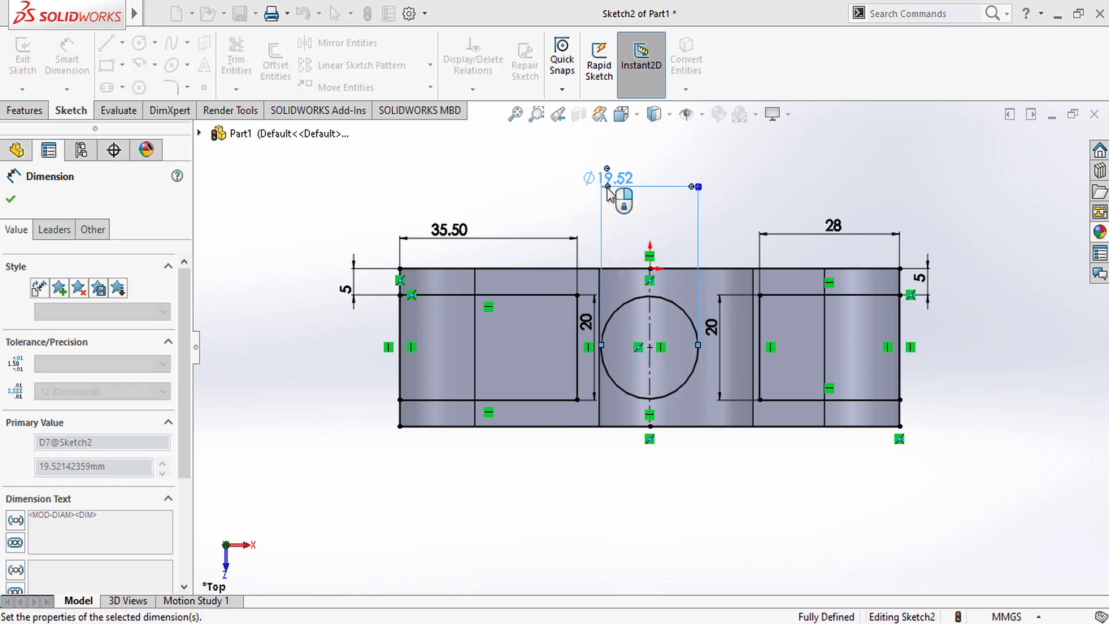
{"action": "left_click", "coordinate": [456, 176]}
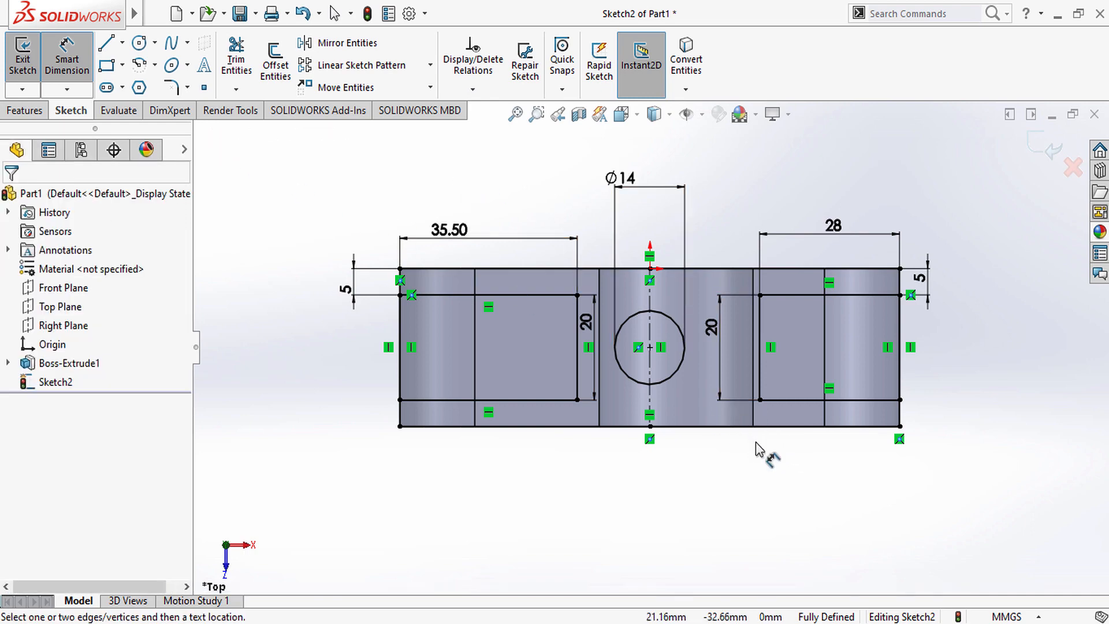
Cut-extrude the two inner rectangles and the centre circle as blind cuts 30 mm deep into the link.
{"action": "mouse_move", "coordinate": [755, 451]}
{"action": "middle_mouse_down"}
{"action": "mouse_move", "coordinate": [793, 261]}
{"action": "mouse_move", "coordinate": [821, 254]}
{"action": "mouse_move", "coordinate": [701, 181]}
{"action": "mouse_move", "coordinate": [851, 192]}
{"action": "mouse_move", "coordinate": [842, 225]}
{"action": "mouse_move", "coordinate": [809, 223]}
{"action": "middle_mouse_up"}
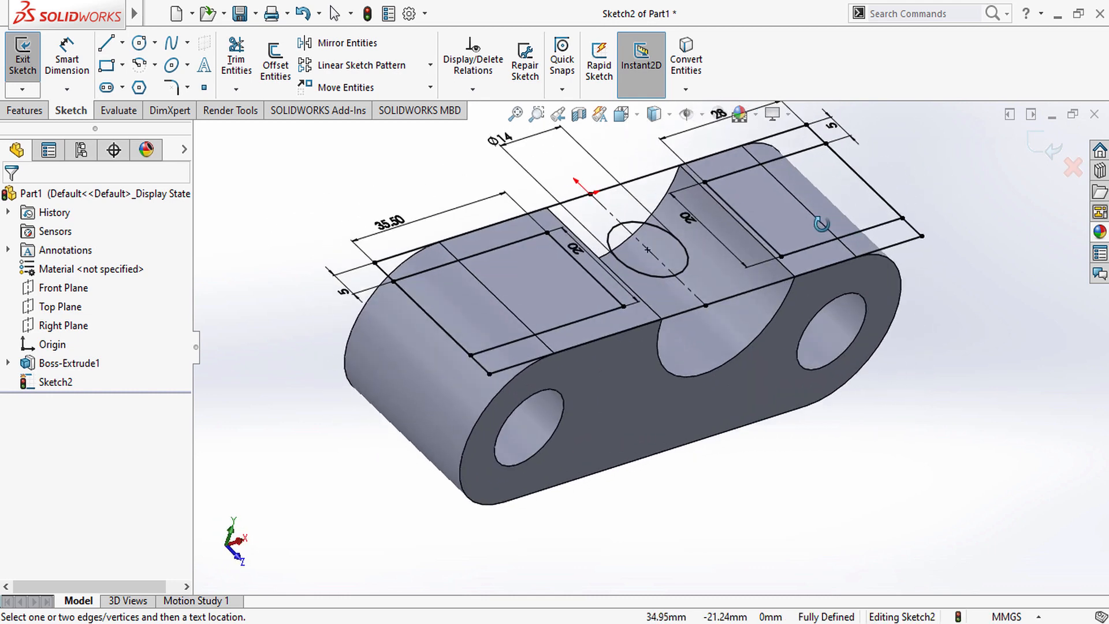
{"action": "scroll", "coordinate": [708, 258], "scroll_direction": "down", "scroll_amount": 3}
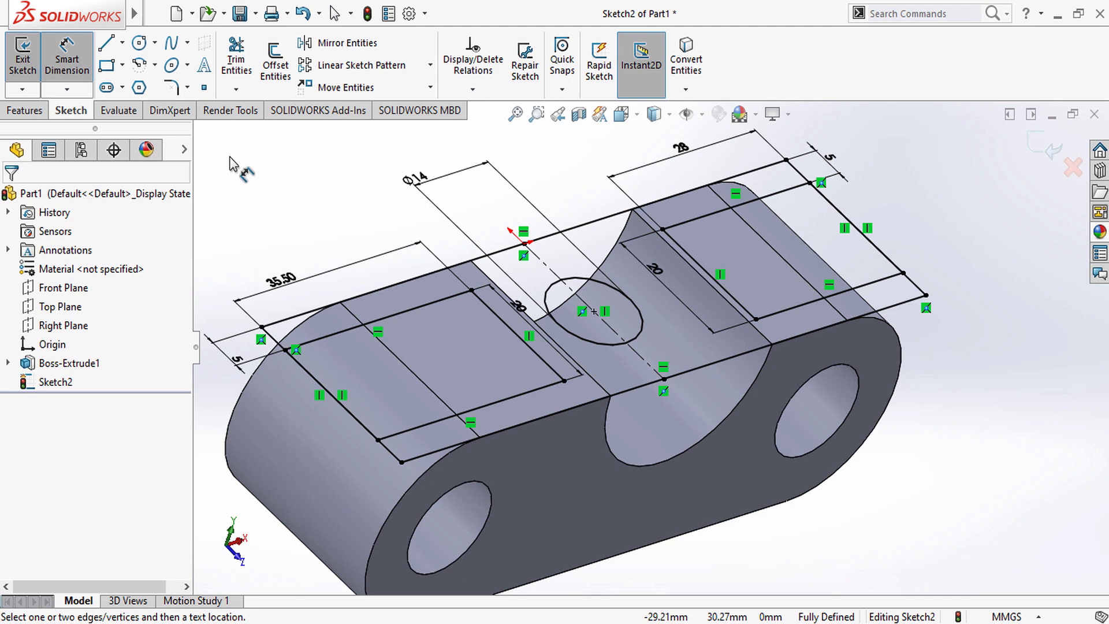
{"action": "left_click", "coordinate": [23, 111]}
{"action": "left_click", "coordinate": [245, 74]}
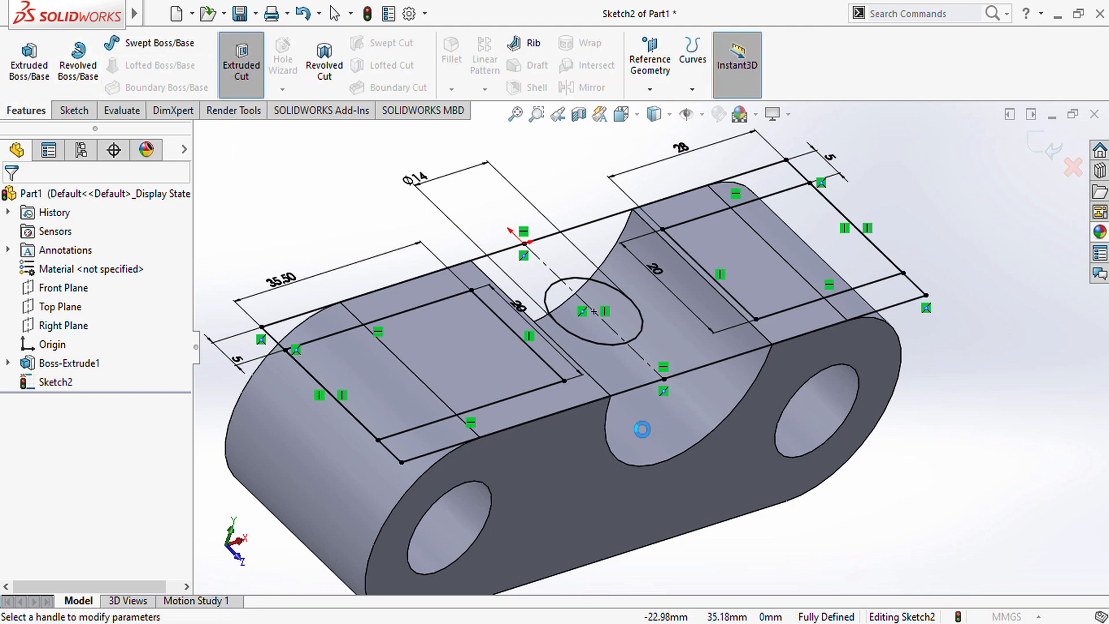
{"action": "left_click", "coordinate": [367, 372]}
{"action": "left_click", "coordinate": [497, 358]}
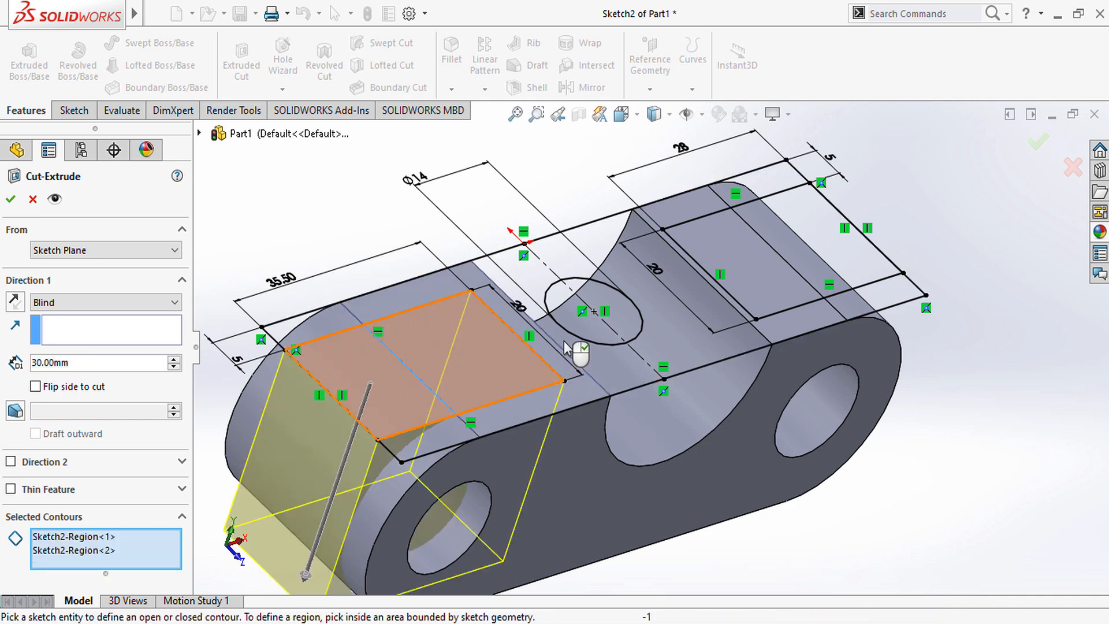
{"action": "left_click", "coordinate": [595, 315]}
{"action": "left_click", "coordinate": [720, 281]}
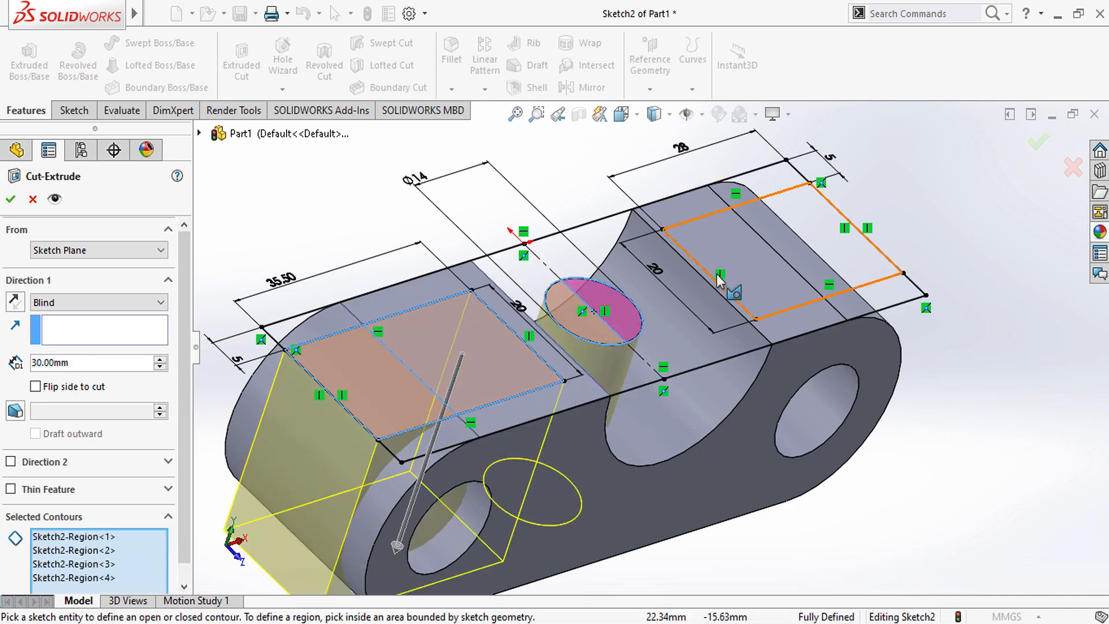
{"action": "left_click", "coordinate": [774, 250]}
{"action": "scroll", "coordinate": [795, 490], "scroll_direction": "up", "scroll_amount": 2}
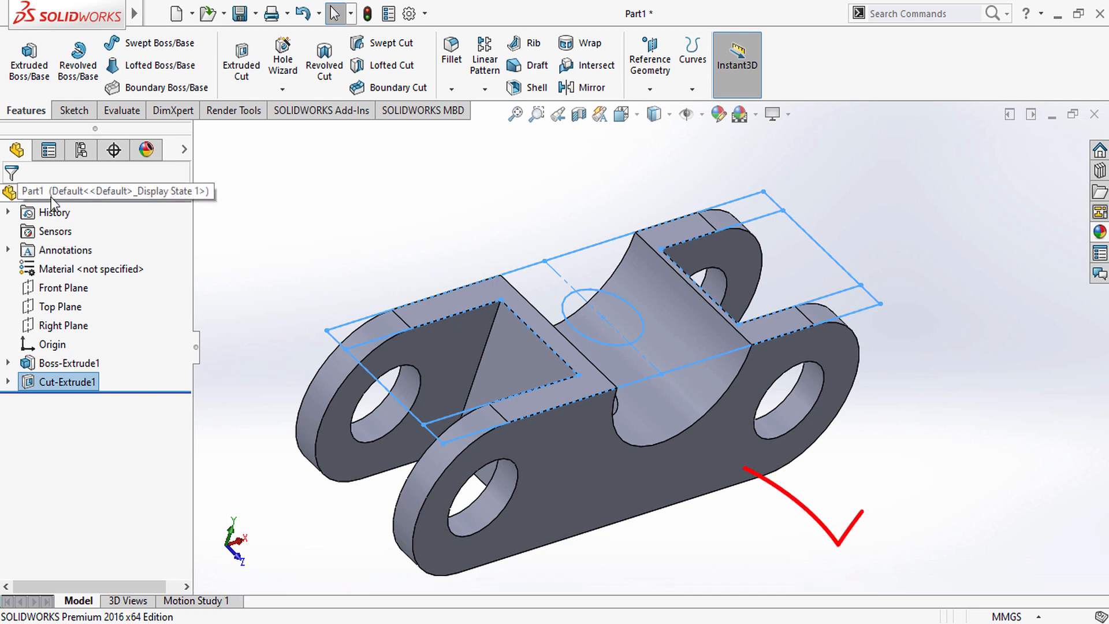
{"action": "left_click", "coordinate": [325, 201]}
{"action": "scroll", "coordinate": [646, 365], "scroll_direction": "up", "scroll_amount": 3}
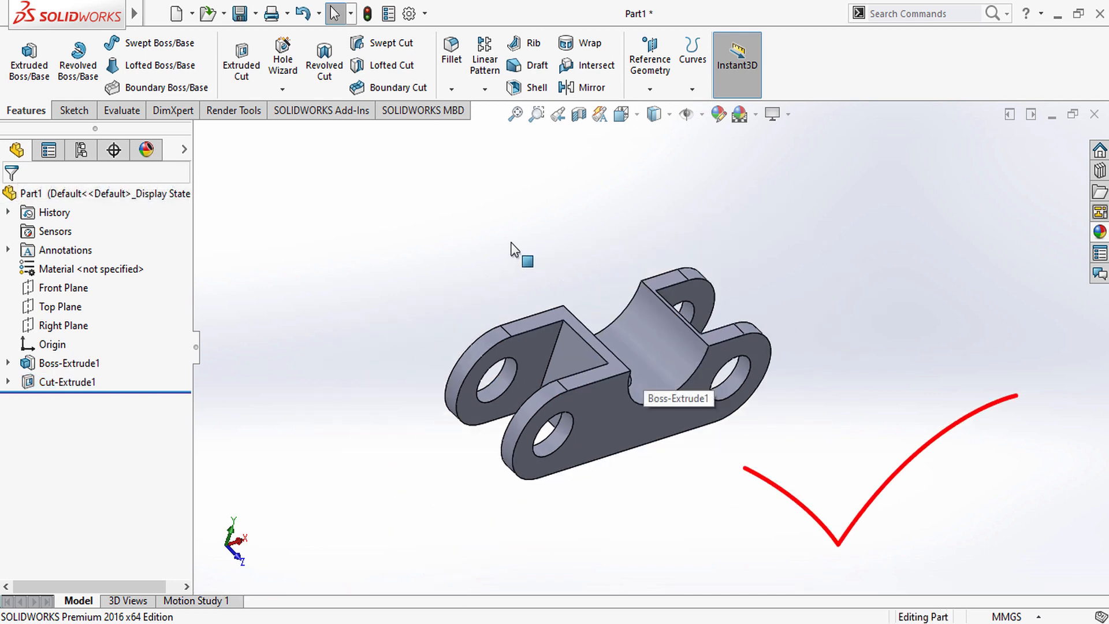
{"action": "middle_click_drag", "start_coordinate": [684, 411], "coordinate": [670, 452]}
{"action": "scroll", "coordinate": [642, 349], "scroll_direction": "down", "scroll_amount": 3}
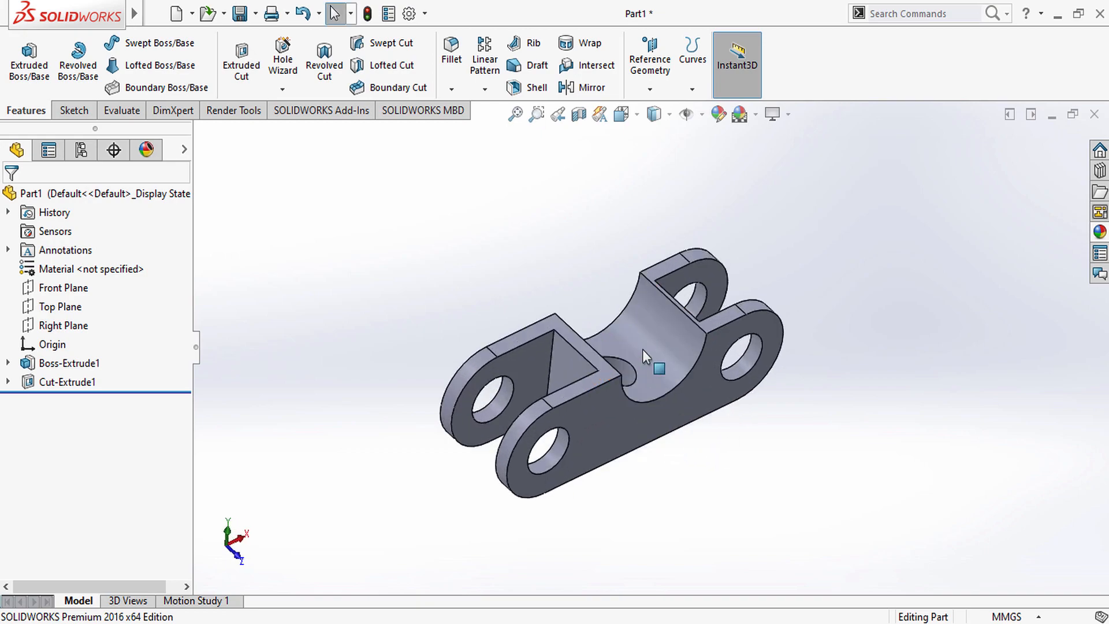